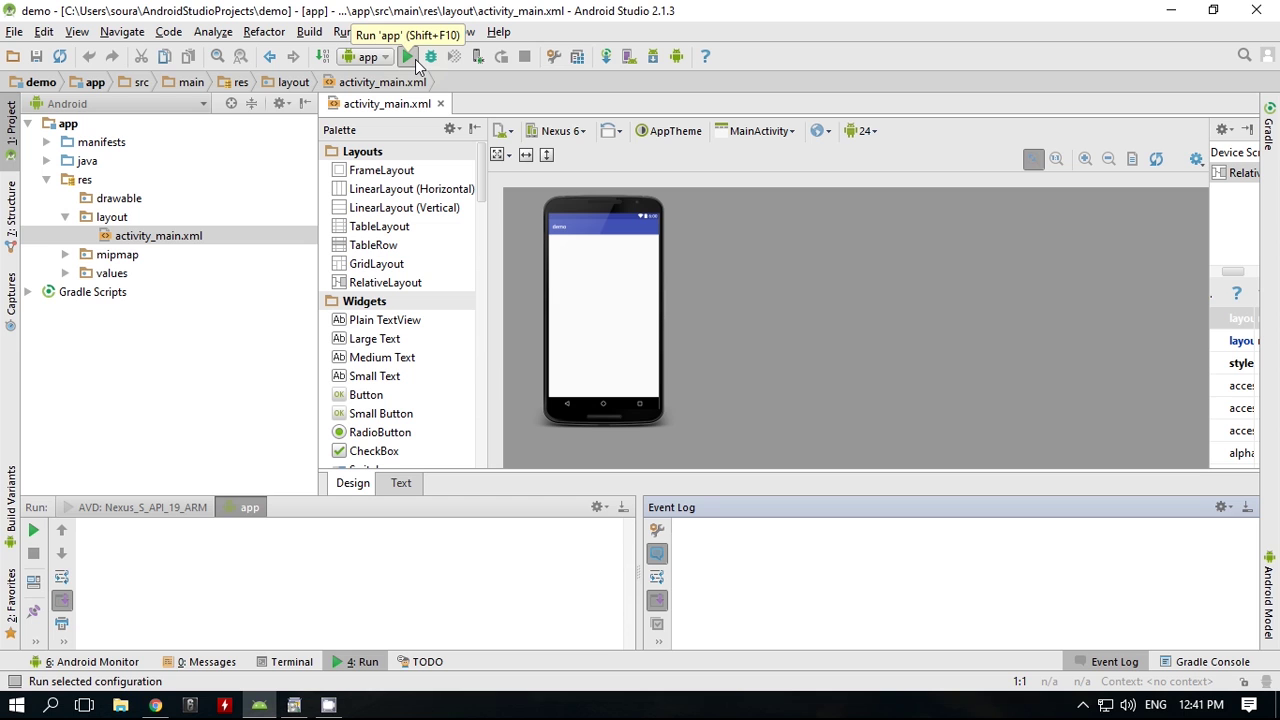
- Try to run the app on the Nexus S API 23 x86 emulator and dismiss the Troubleshoot dialog
{"action": "left_click", "coordinate": [415, 59]}
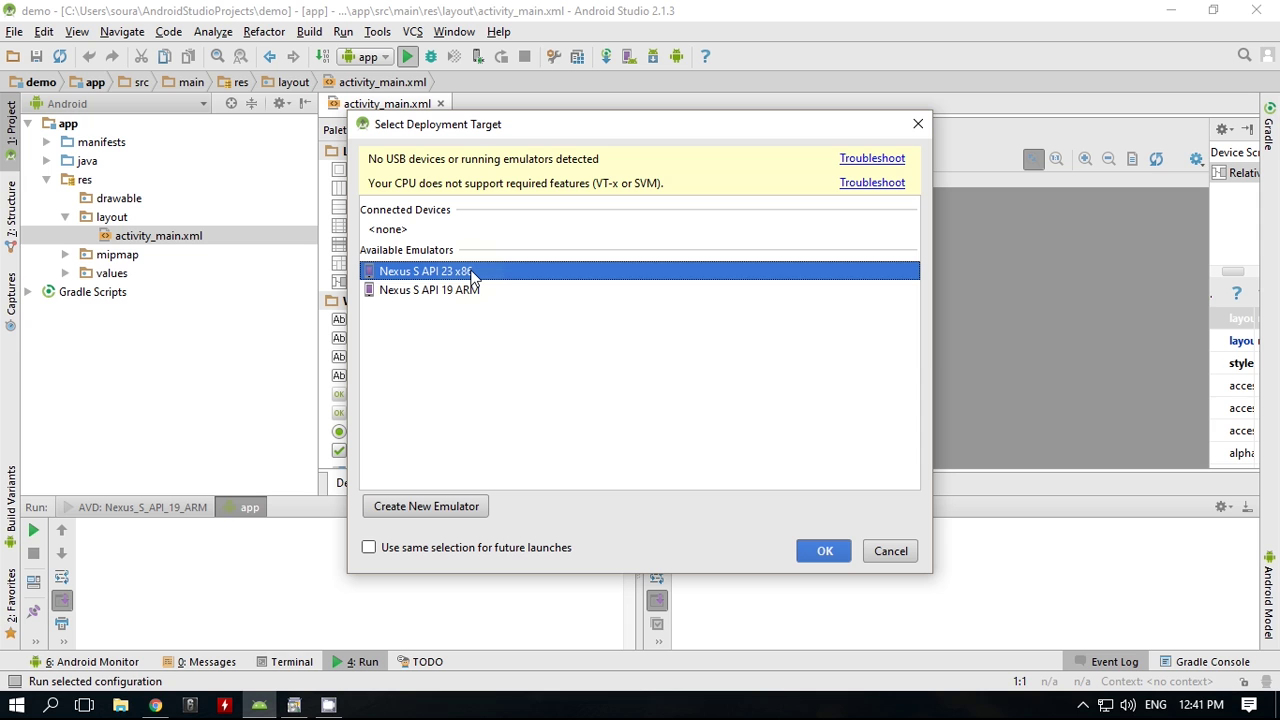
{"action": "left_click", "coordinate": [826, 552]}
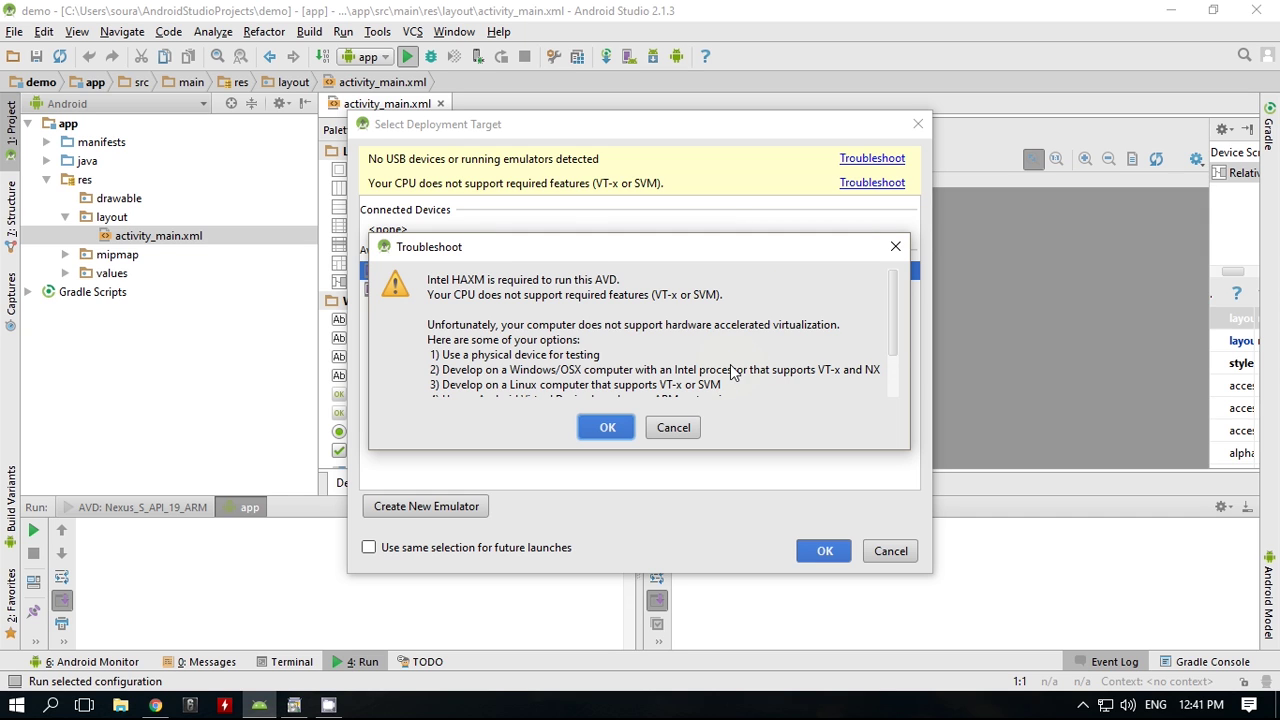
{"action": "left_click", "coordinate": [673, 427]}
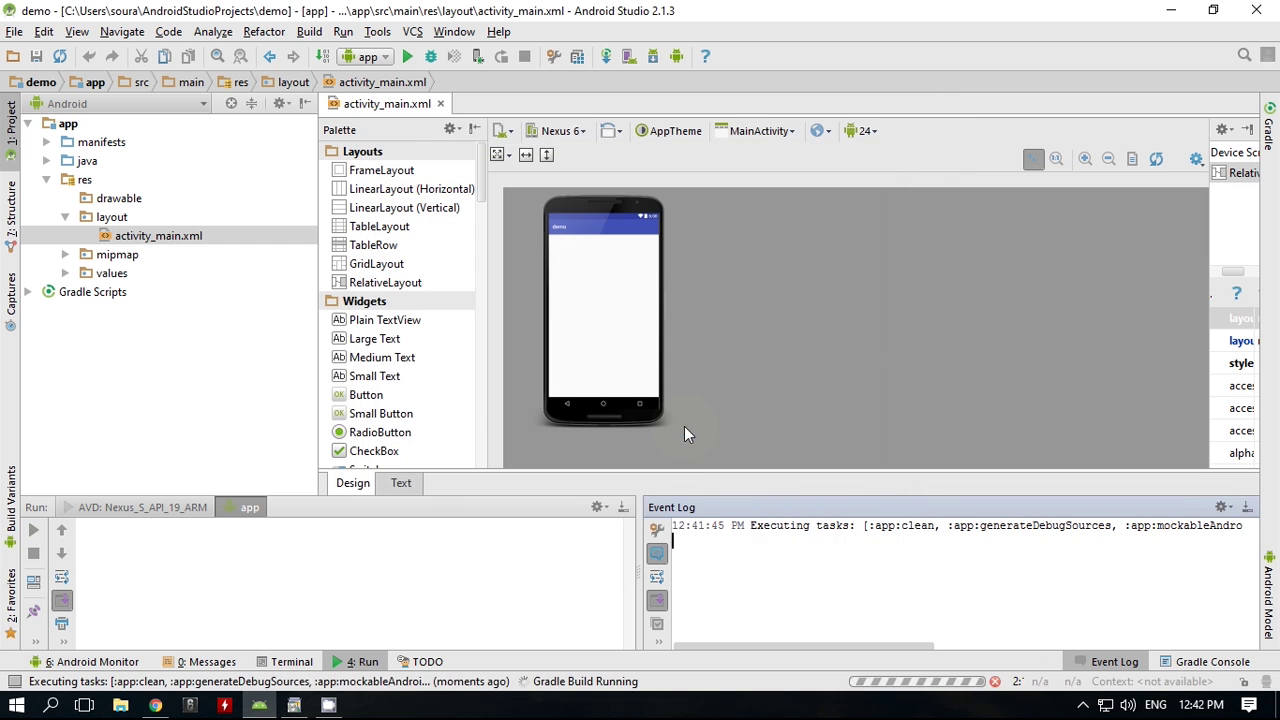
- Launch the app on the Nexus S API 19 ARM emulator and close the emulator while it is still booting
{"action": "left_click", "coordinate": [408, 57]}
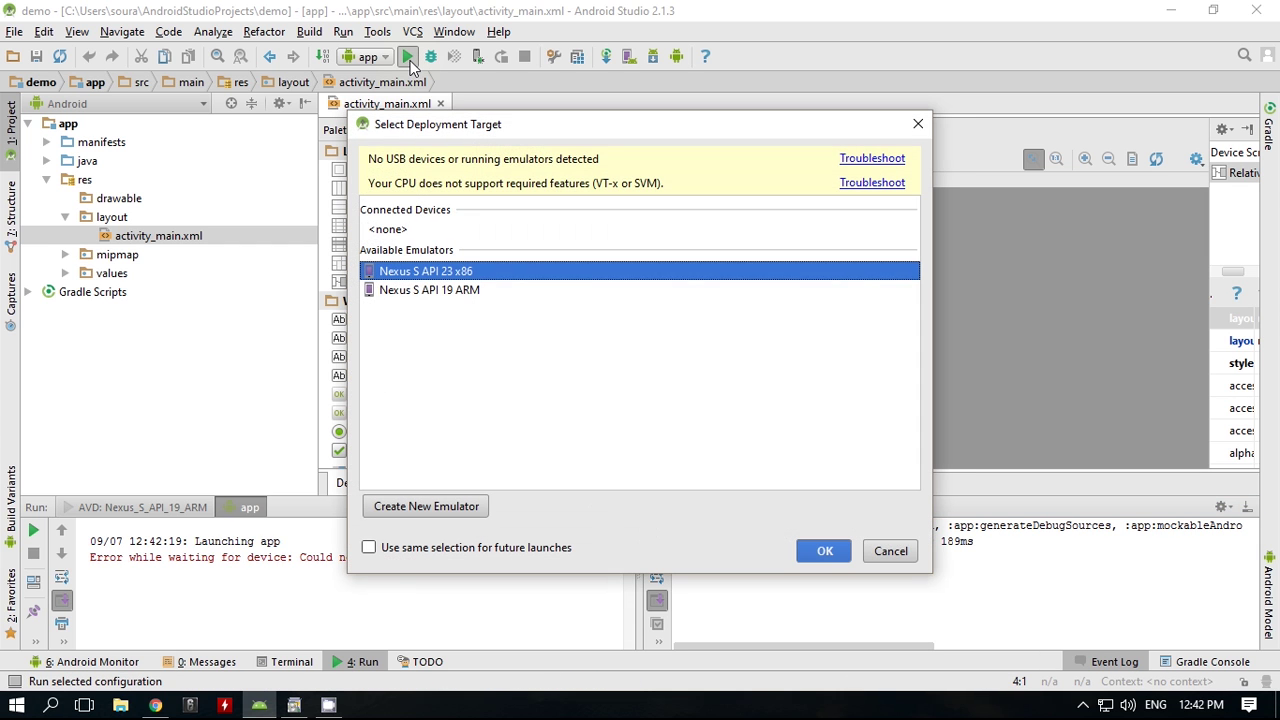
{"action": "left_click", "coordinate": [416, 291]}
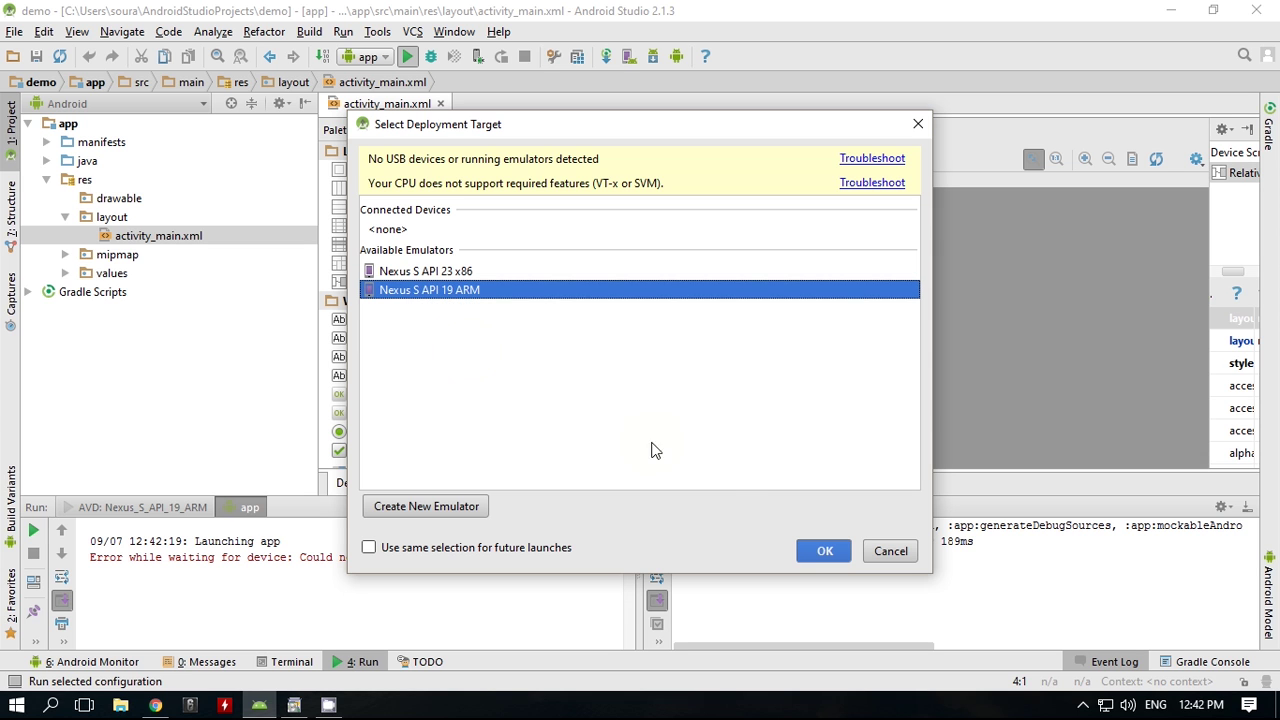
{"action": "left_click", "coordinate": [823, 551]}
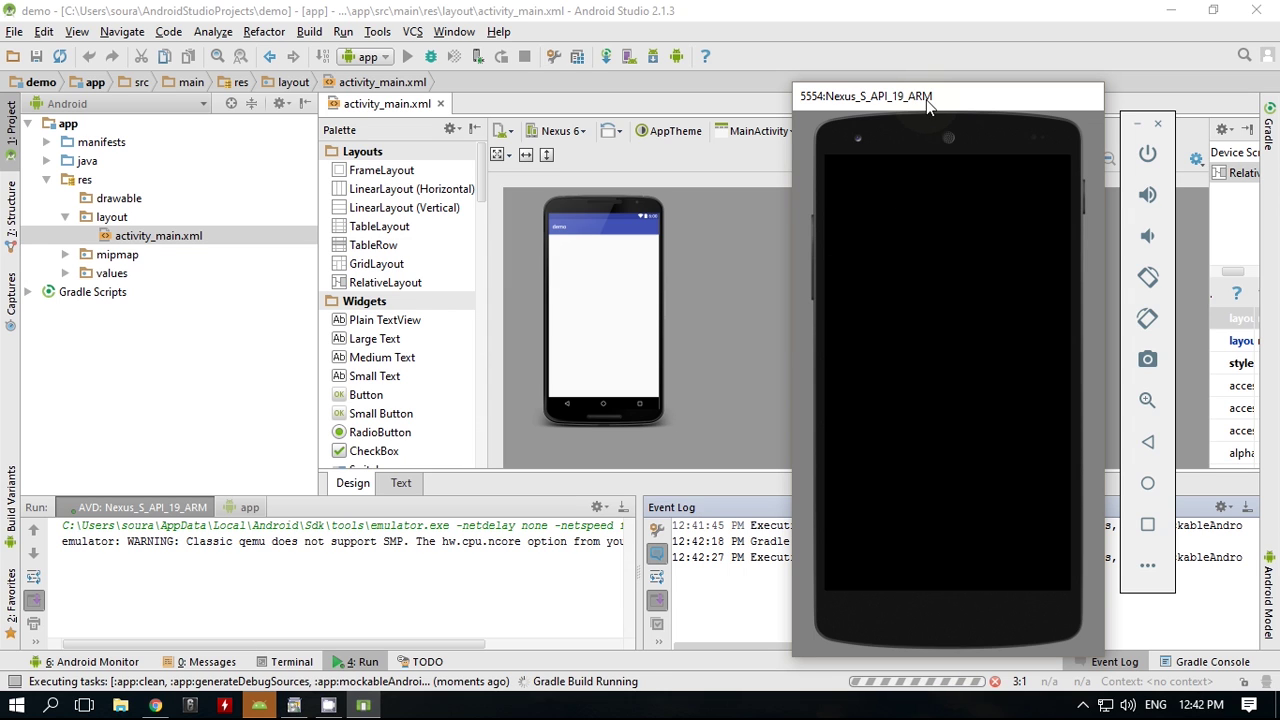
{"action": "mouse_move", "coordinate": [928, 105]}
{"action": "left_mouse_down"}
{"action": "mouse_move", "coordinate": [971, 75]}
{"action": "mouse_move", "coordinate": [966, 91]}
{"action": "mouse_move", "coordinate": [934, 88]}
{"action": "left_mouse_up"}
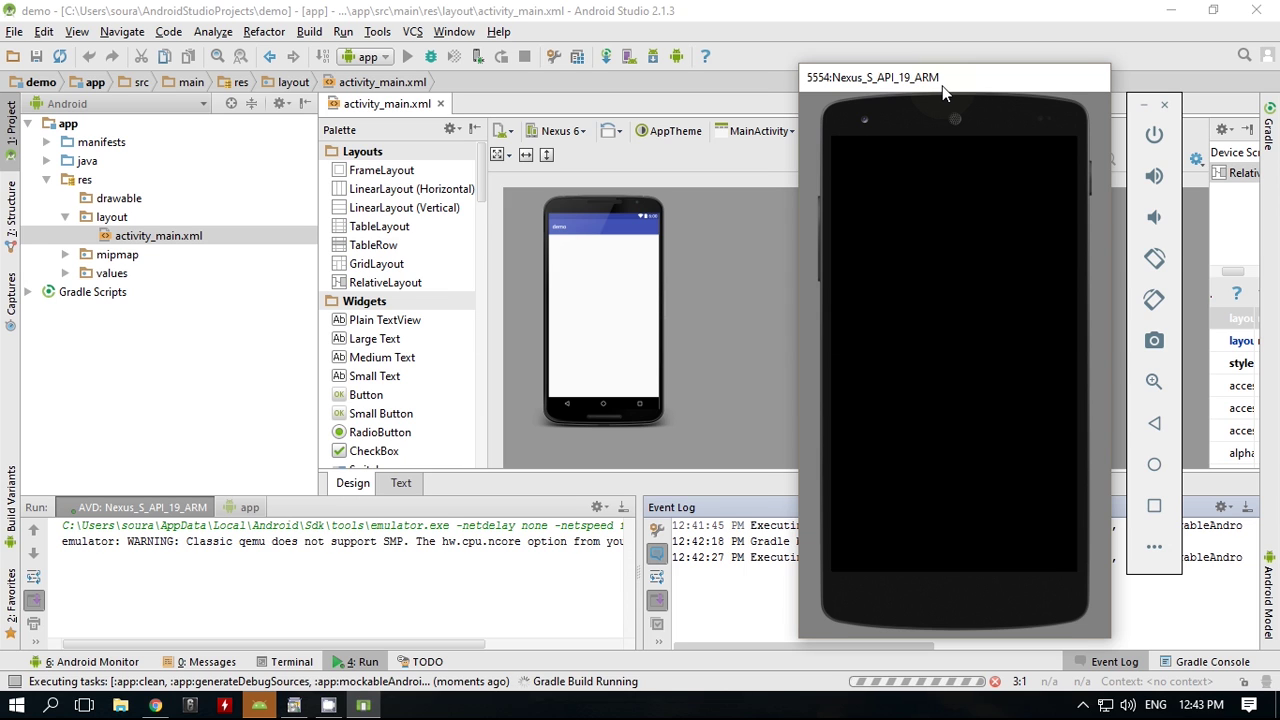
{"action": "left_click_drag", "start_coordinate": [943, 92], "coordinate": [950, 88]}
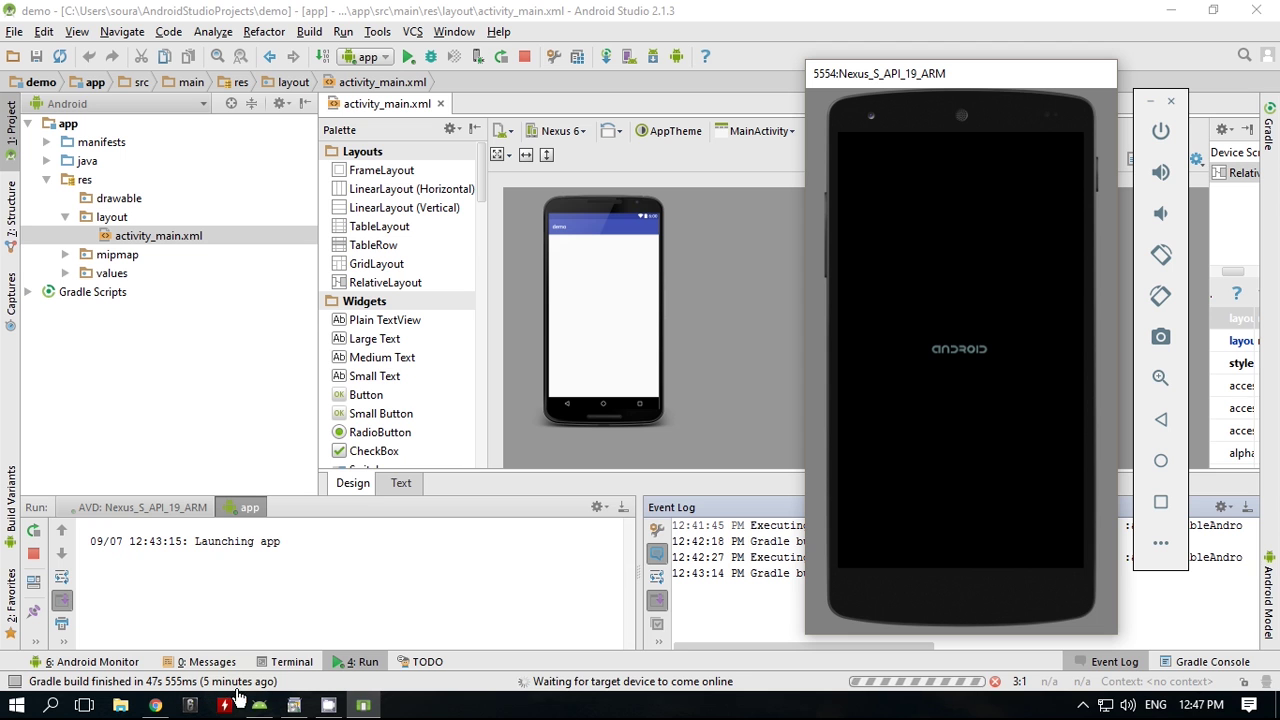
{"action": "left_click", "coordinate": [1174, 104]}
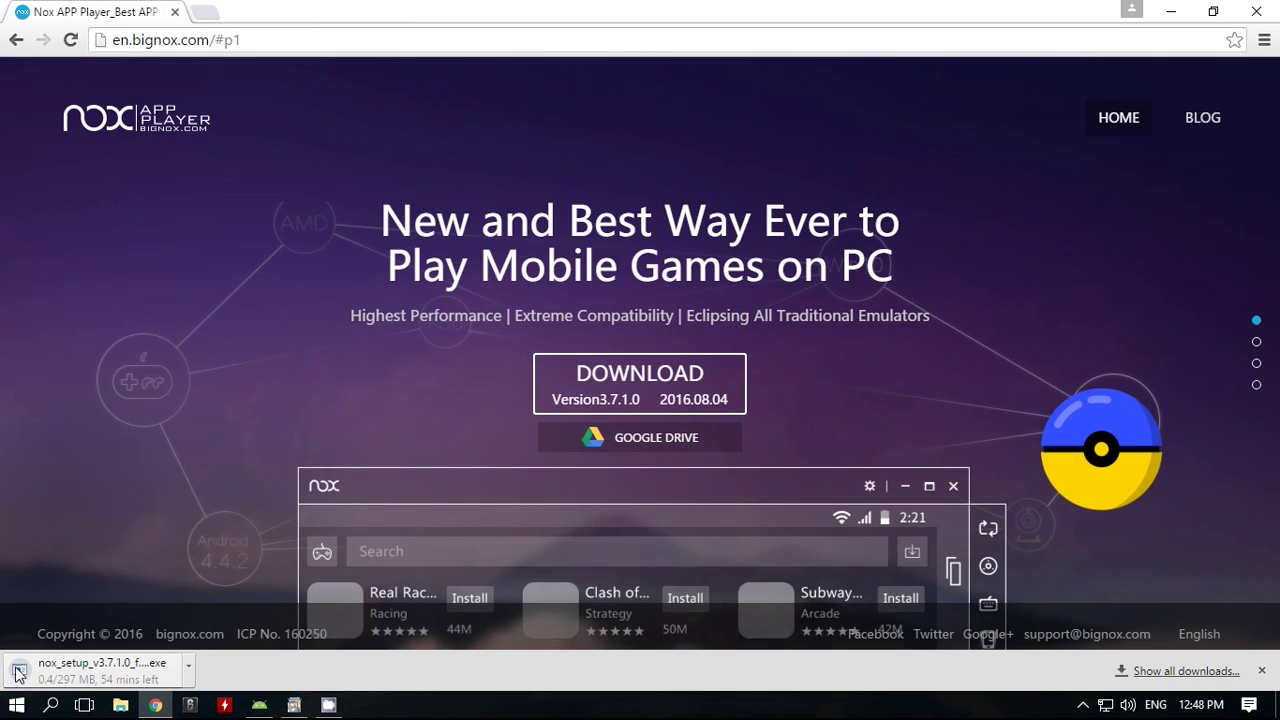
- Cancel the Nox setup download in the browser and minimize the browser window
{"action": "right_click", "coordinate": [148, 672]}
{"action": "left_click", "coordinate": [197, 652]}
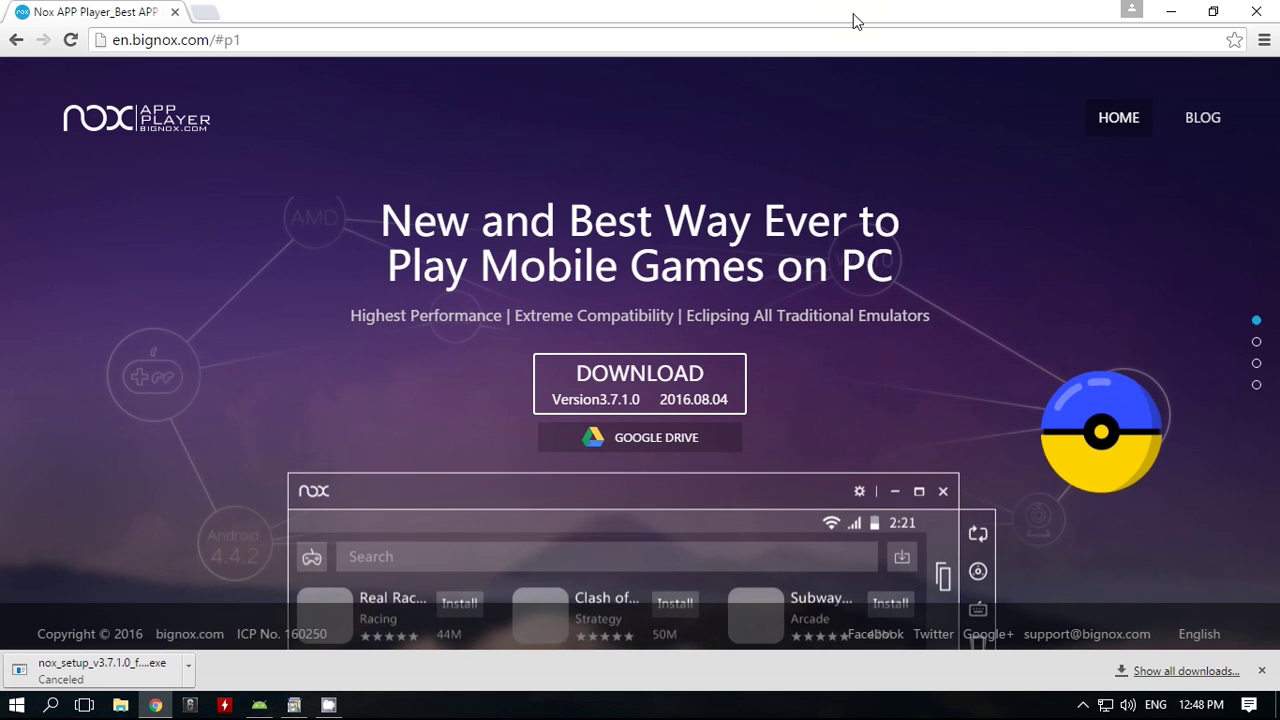
{"action": "left_click", "coordinate": [1171, 11]}
- Install Nox App Player with the NoxPlayer installer on the desktop and close the installer without starting Nox
{"action": "left_click", "coordinate": [37, 342]}
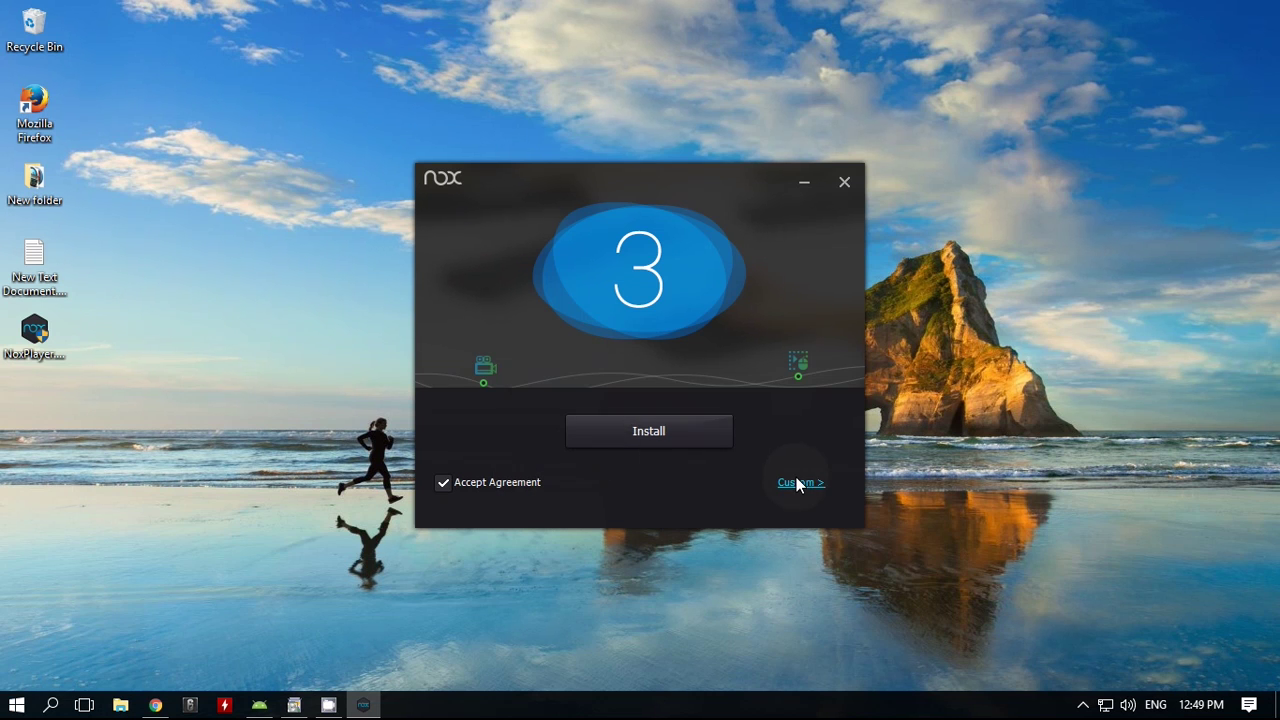
{"action": "left_click", "coordinate": [648, 440]}
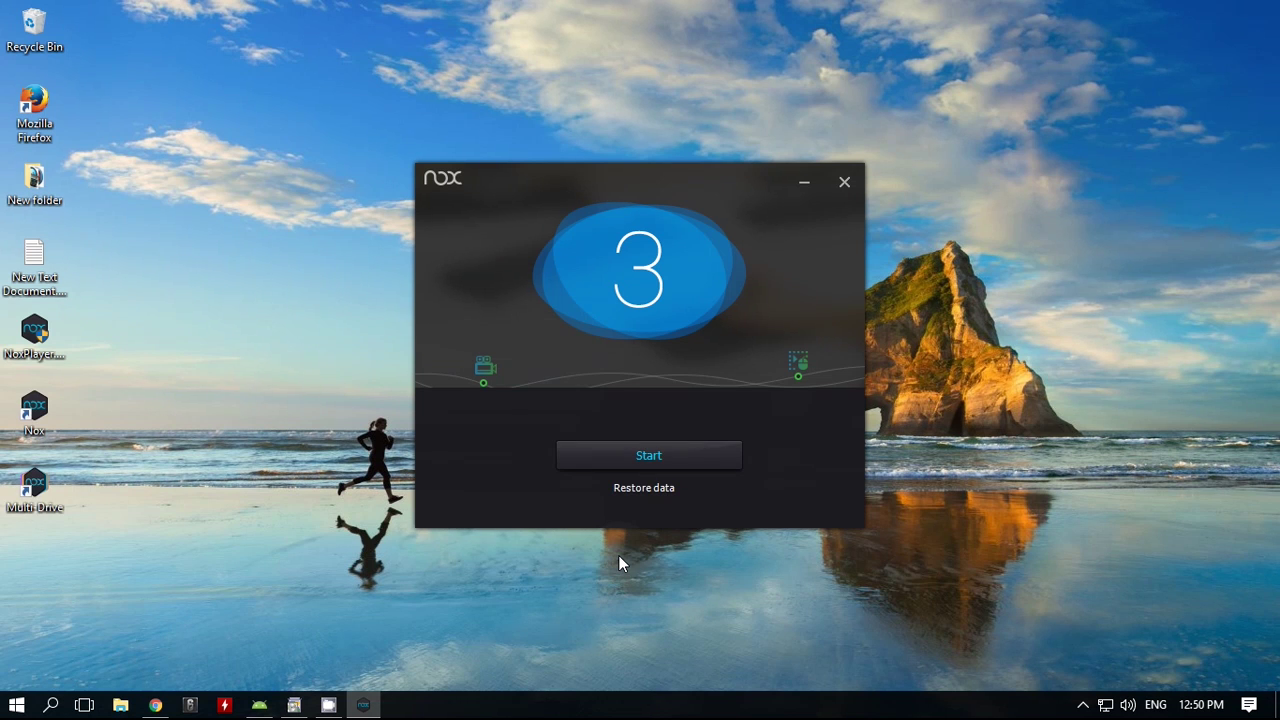
{"action": "left_click", "coordinate": [846, 184]}
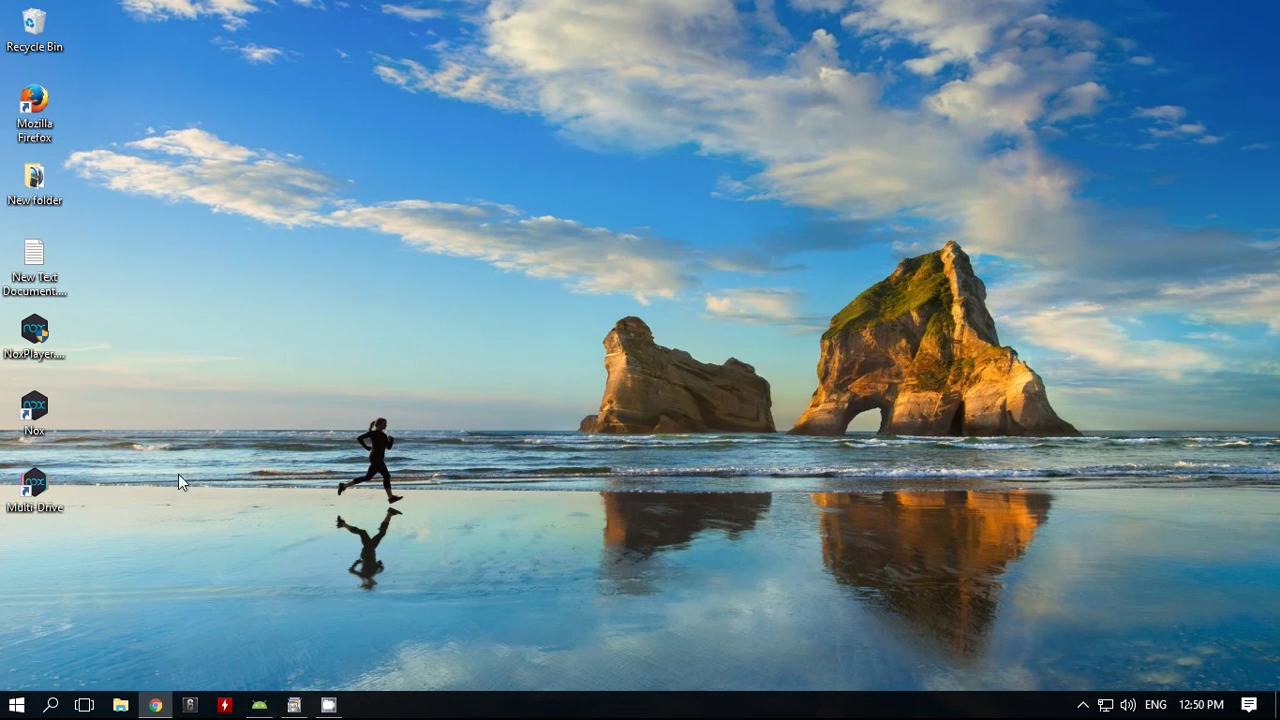
- Launch Nox from its desktop shortcut and ignore the offered update to version 3.7.1.0
{"action": "double_click", "coordinate": [51, 403]}
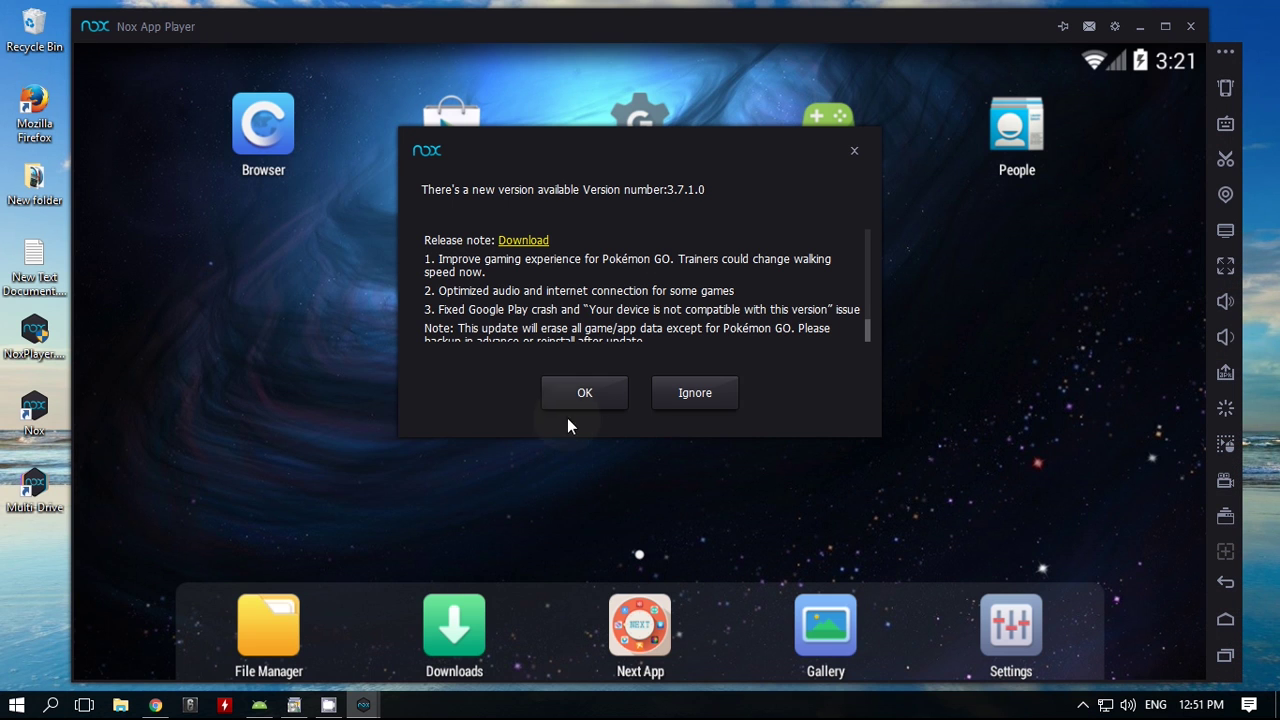
{"action": "left_click", "coordinate": [679, 394]}
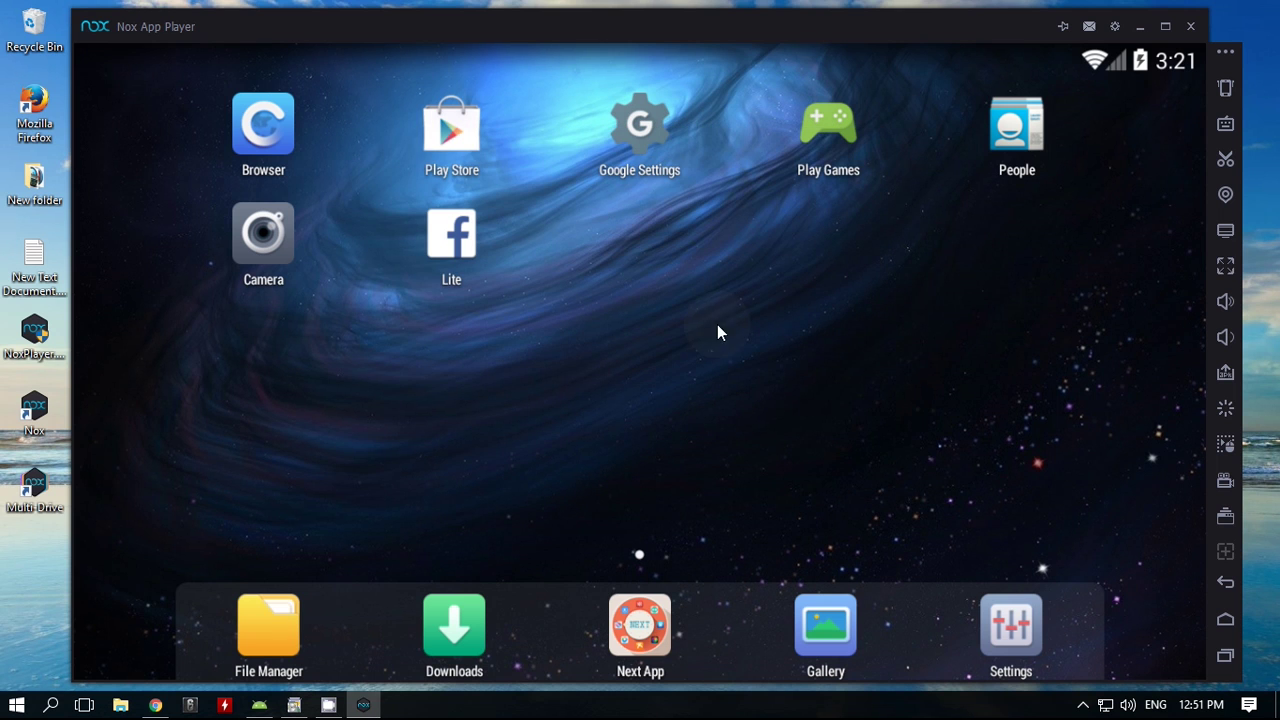
- Turn Root on in the Nox system settings, save the changes and restart Nox to apply them
{"action": "left_click", "coordinate": [1113, 27]}
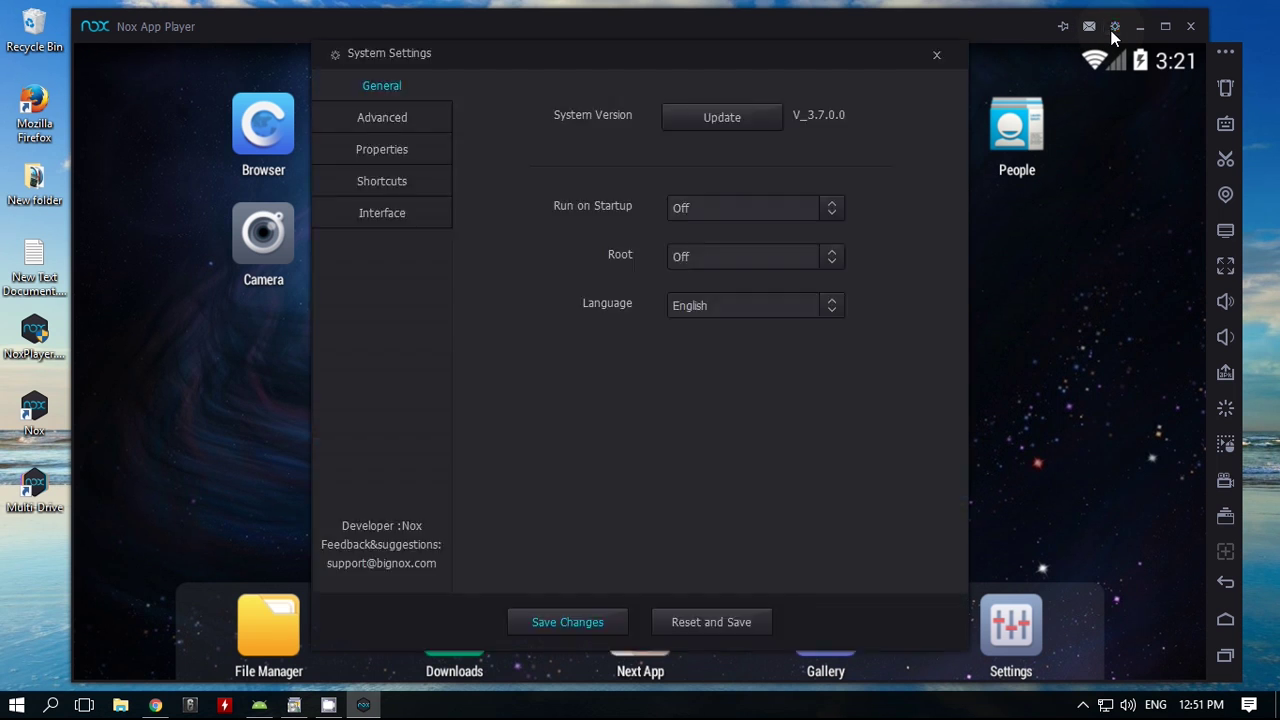
{"action": "left_click", "coordinate": [832, 258]}
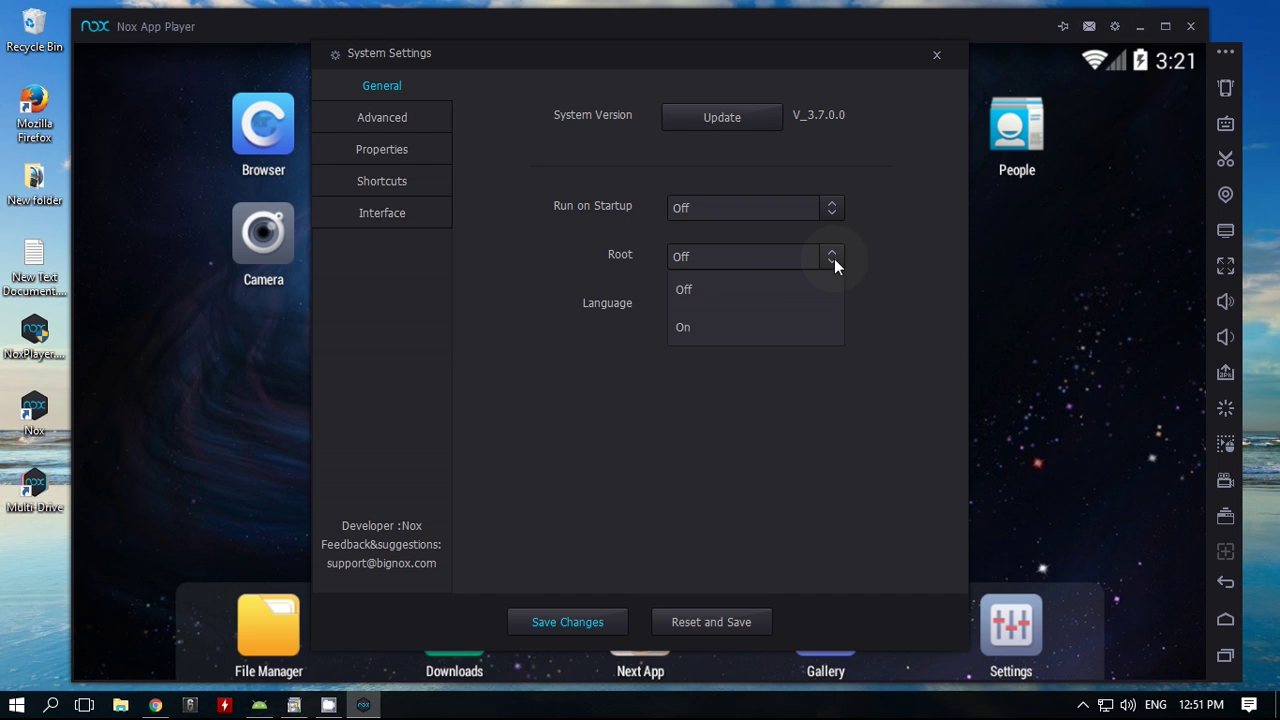
{"action": "left_click", "coordinate": [691, 337]}
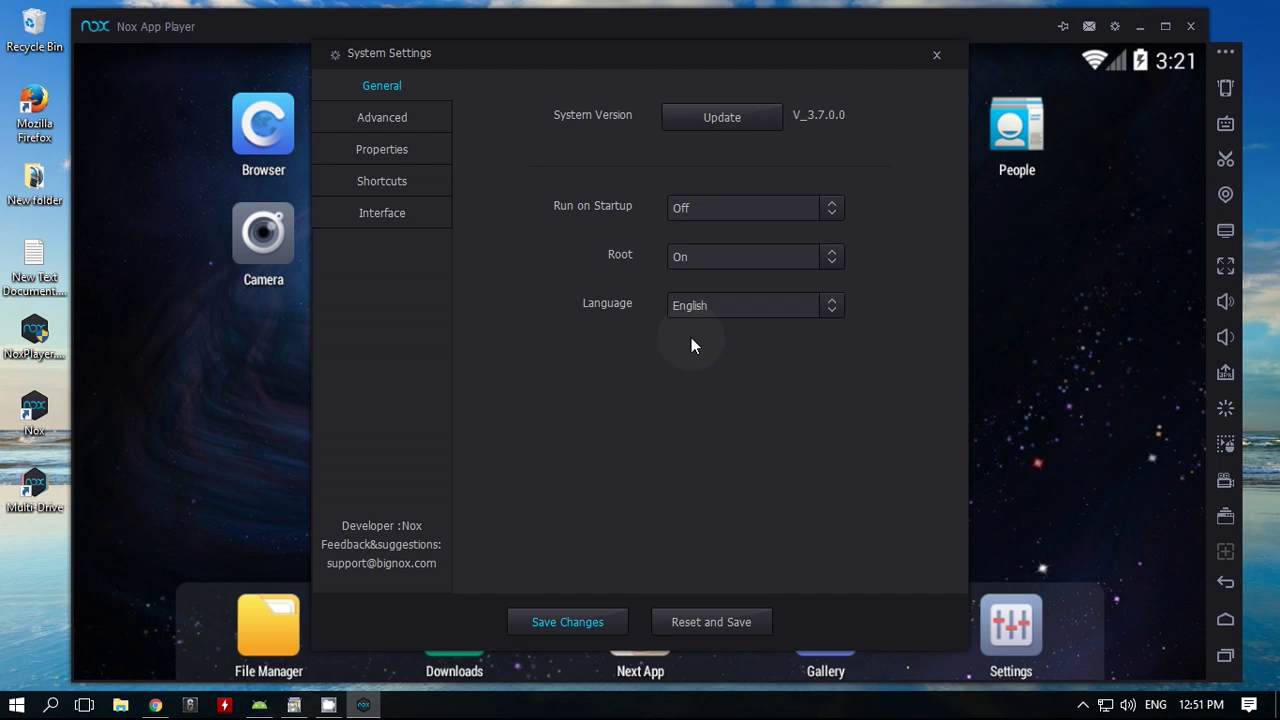
{"action": "left_click", "coordinate": [571, 620]}
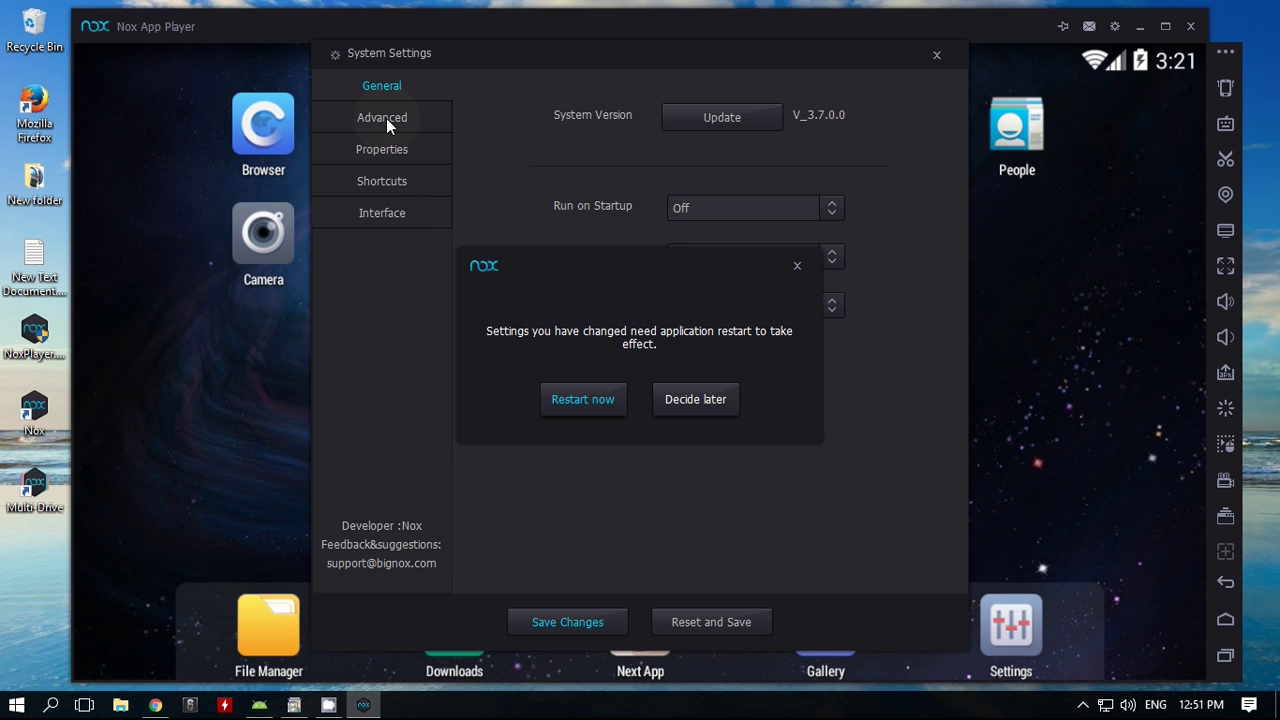
{"action": "left_click", "coordinate": [569, 405]}
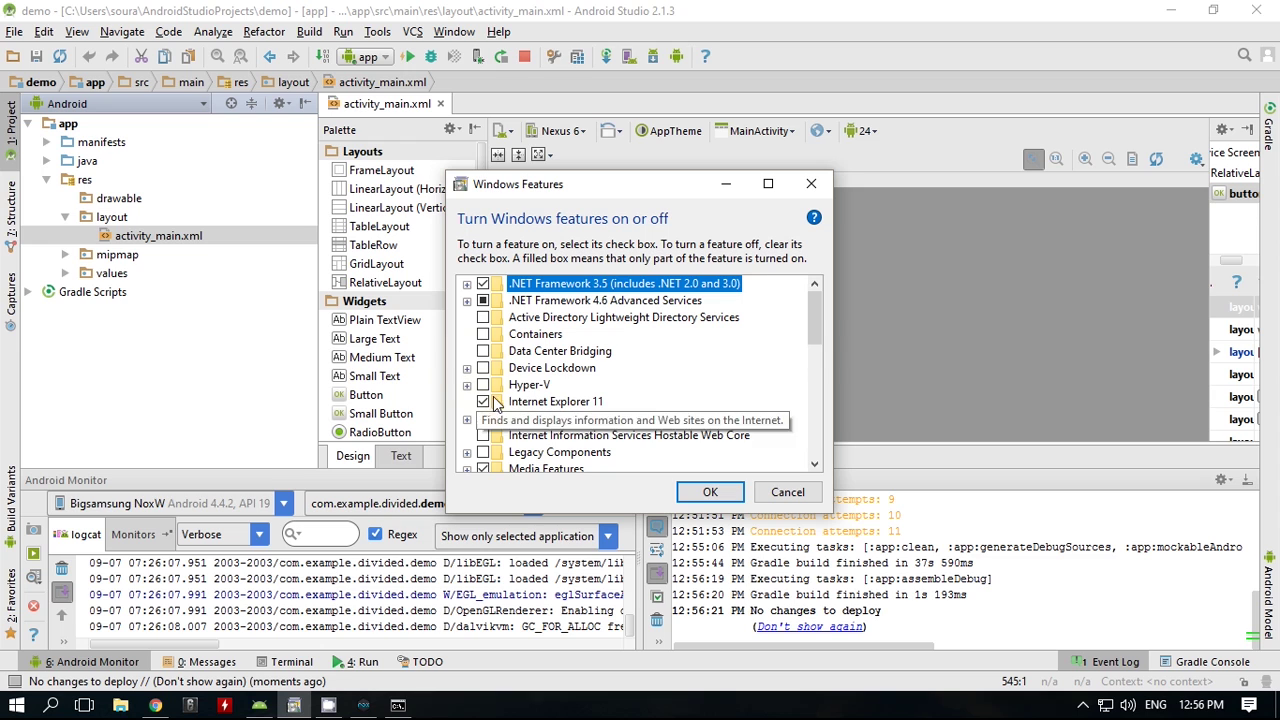
{"action": "left_click", "coordinate": [482, 388]}
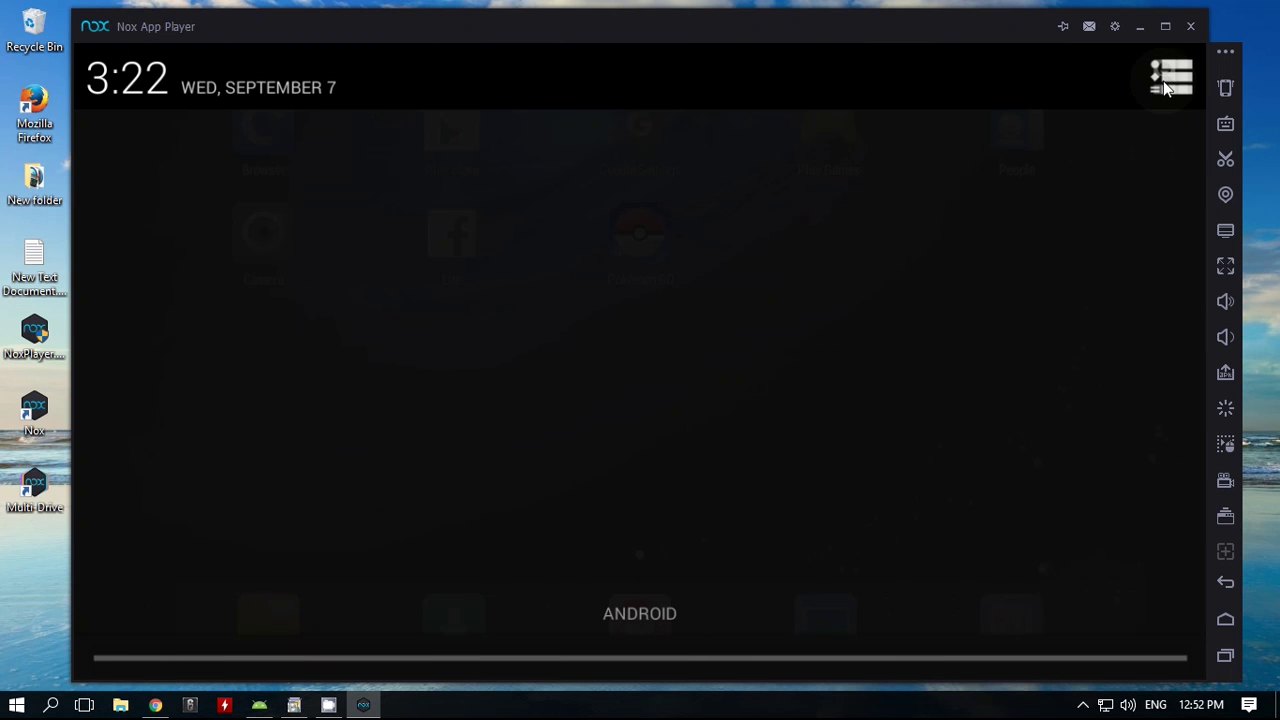
- Unlock developer mode in the Android settings of Nox using the build number under About tablet
{"action": "left_click", "coordinate": [1163, 81]}
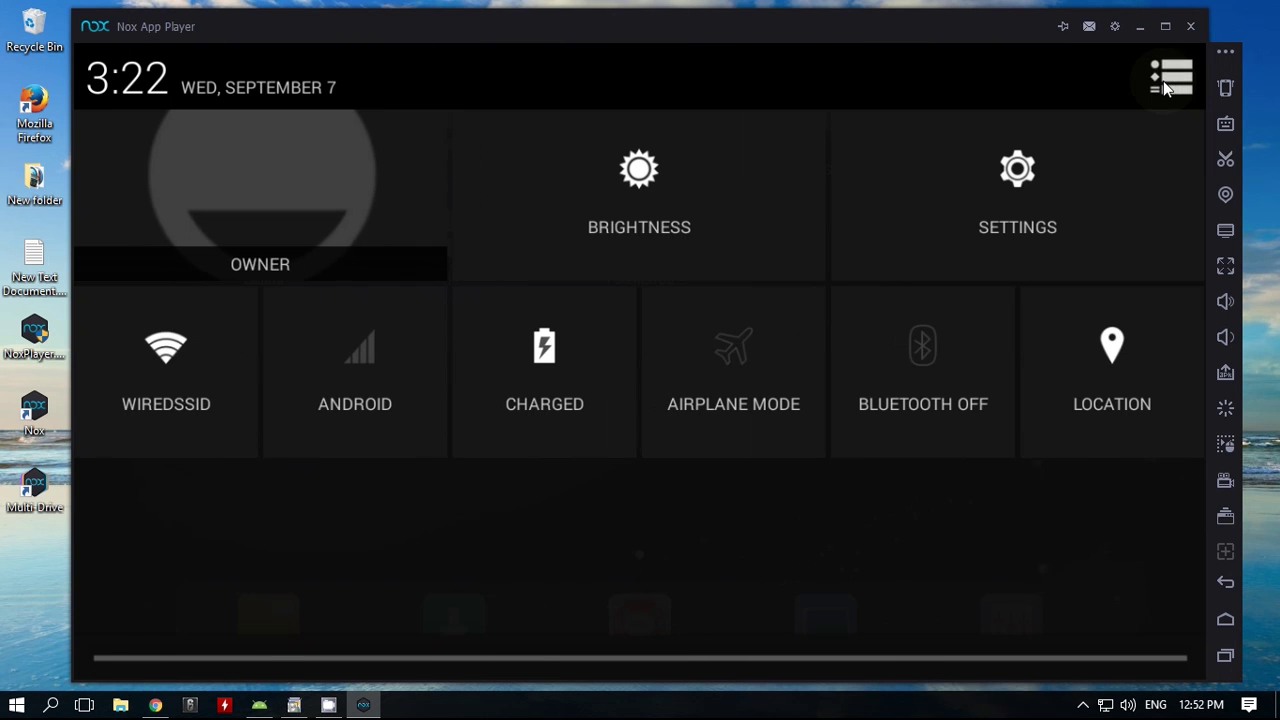
{"action": "left_click", "coordinate": [1011, 172]}
{"action": "scroll", "coordinate": [568, 240], "scroll_direction": "down", "scroll_amount": 5}
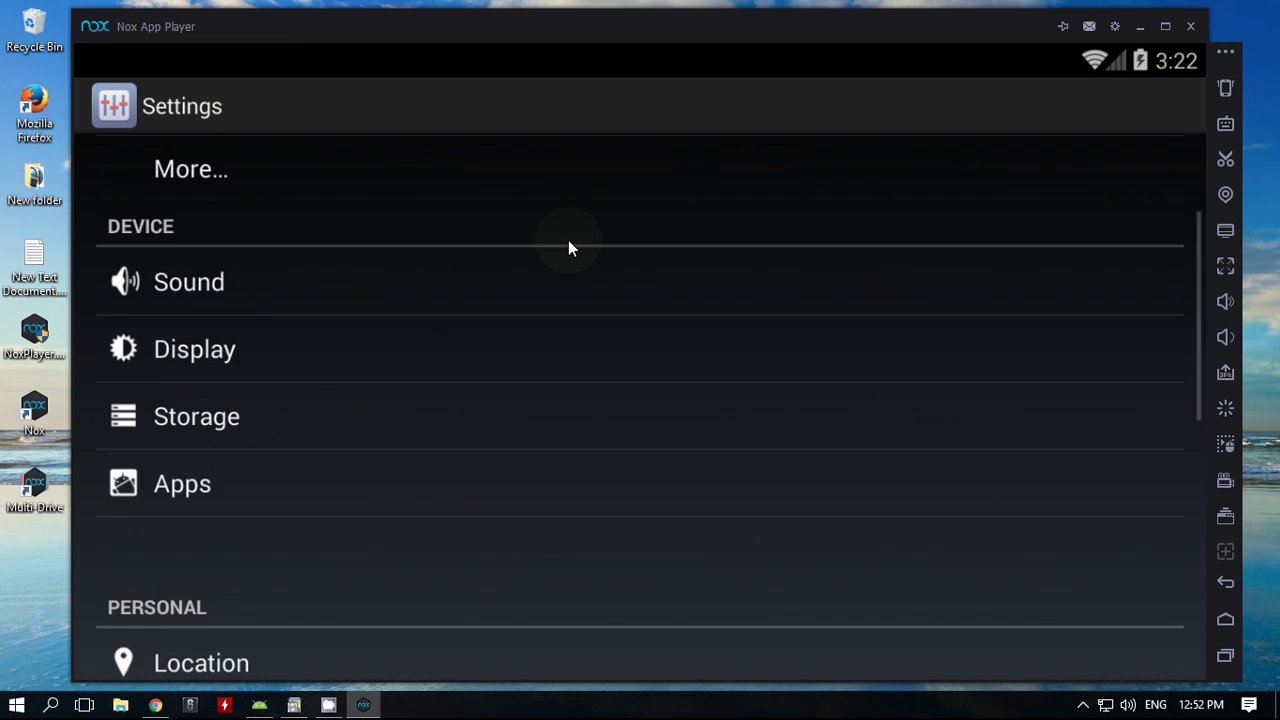
{"action": "scroll", "coordinate": [568, 248], "scroll_direction": "down", "scroll_amount": 3}
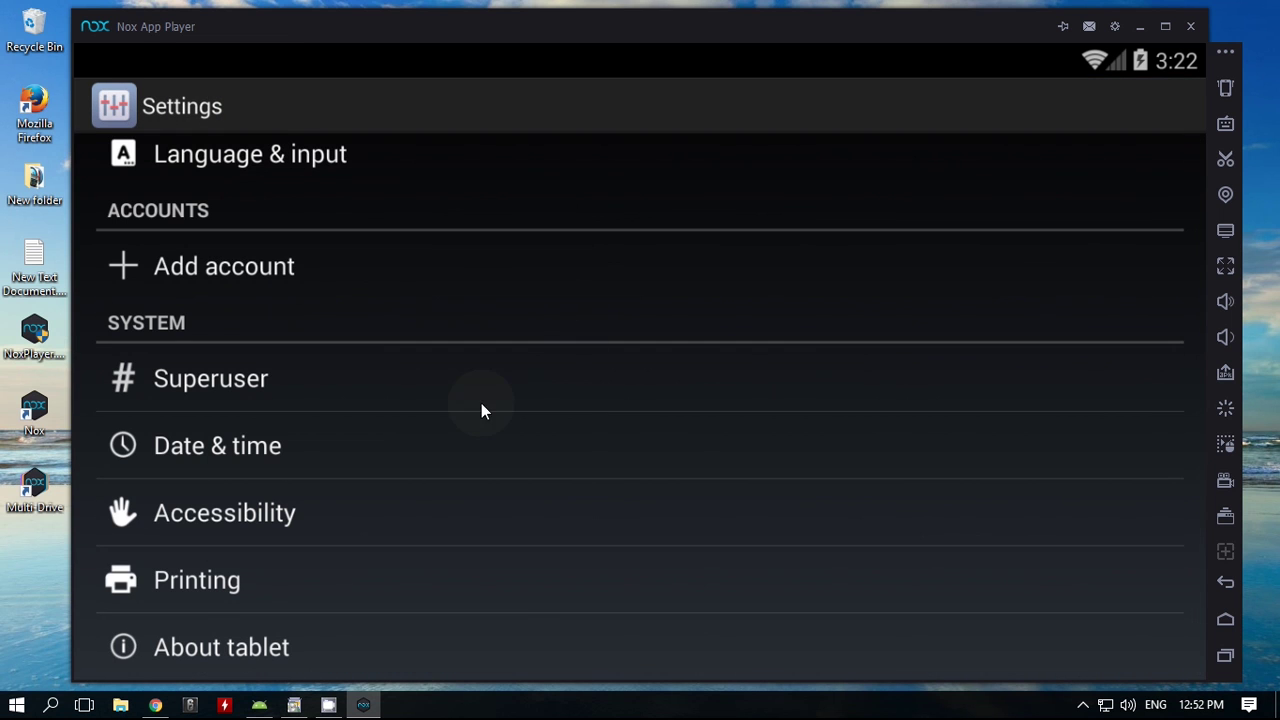
{"action": "left_click", "coordinate": [388, 648]}
{"action": "scroll", "coordinate": [490, 410], "scroll_direction": "down", "scroll_amount": 2}
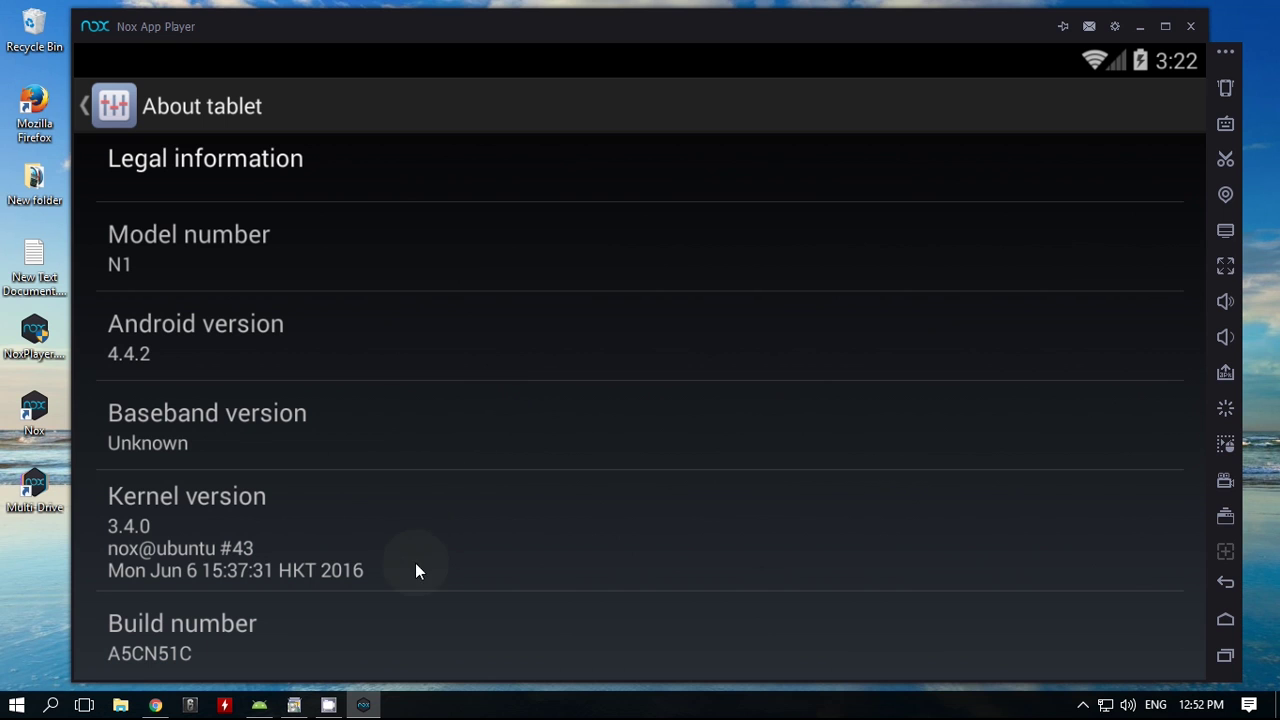
{"action": "left_click", "coordinate": [411, 623]}
{"action": "left_click", "coordinate": [410, 622]}
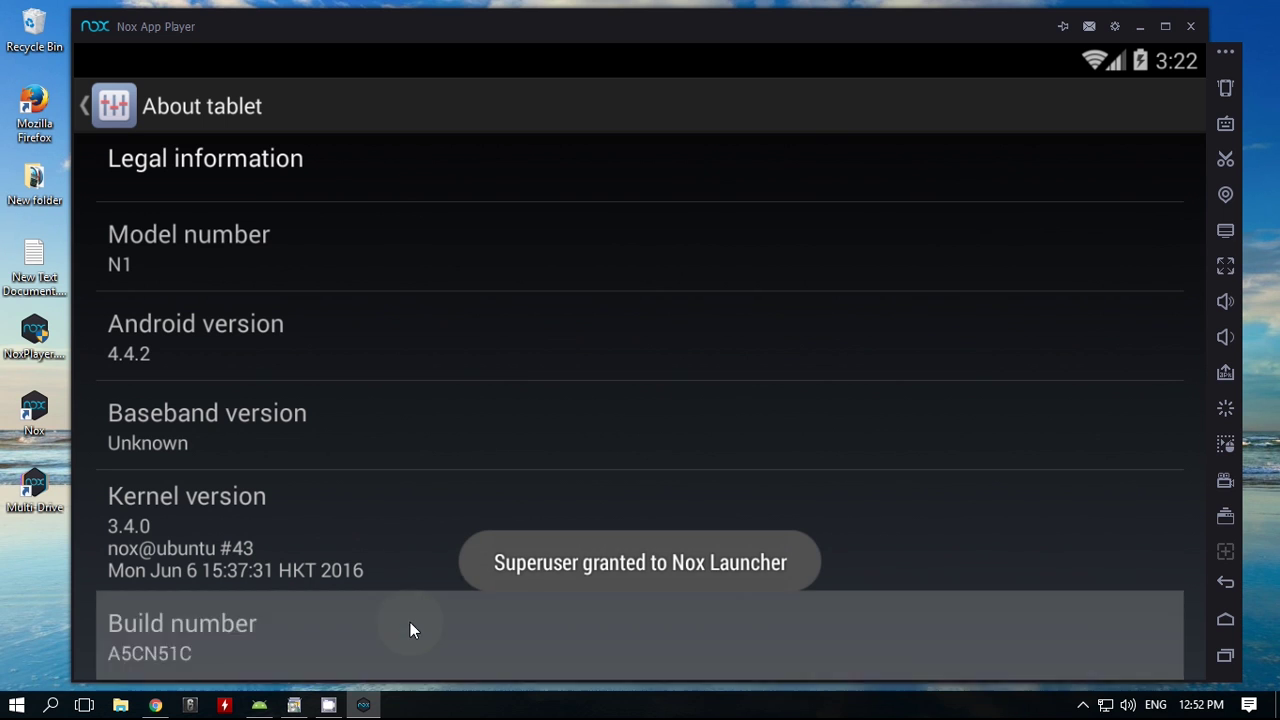
{"action": "left_click", "coordinate": [381, 437]}
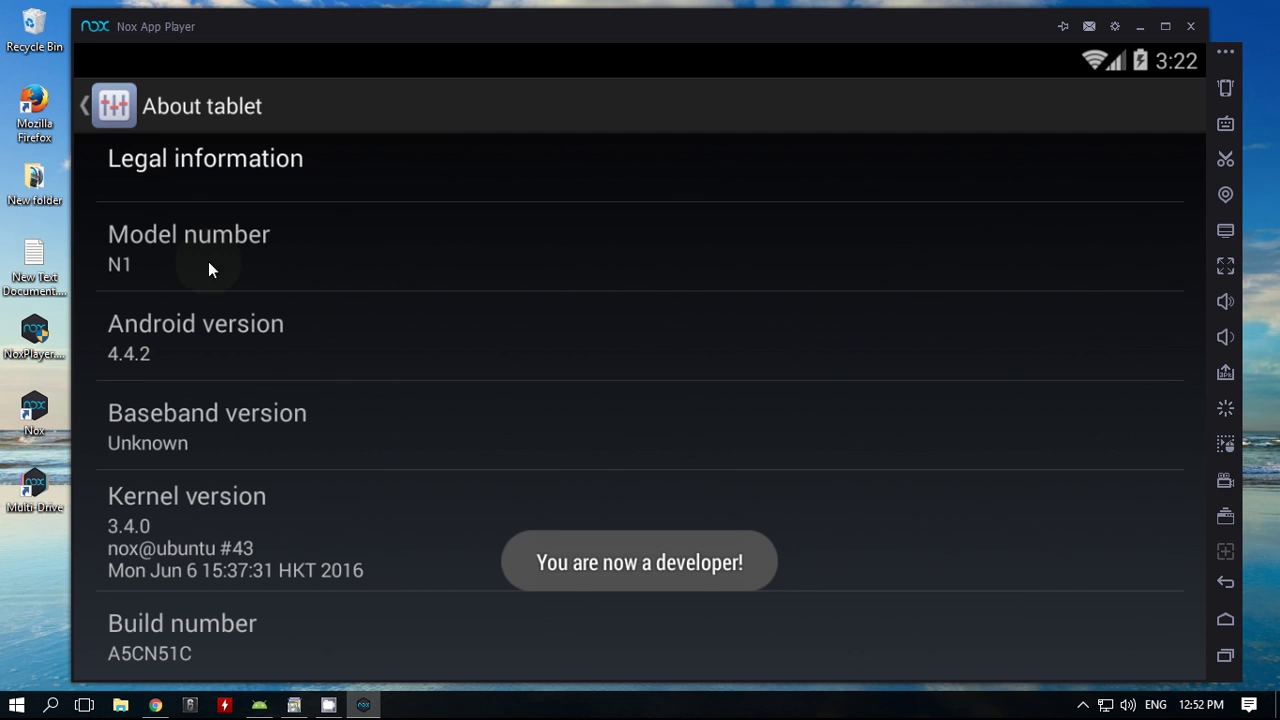
- Enable USB debugging in the Android developer options and accept the confirmation
{"action": "left_click", "coordinate": [101, 108]}
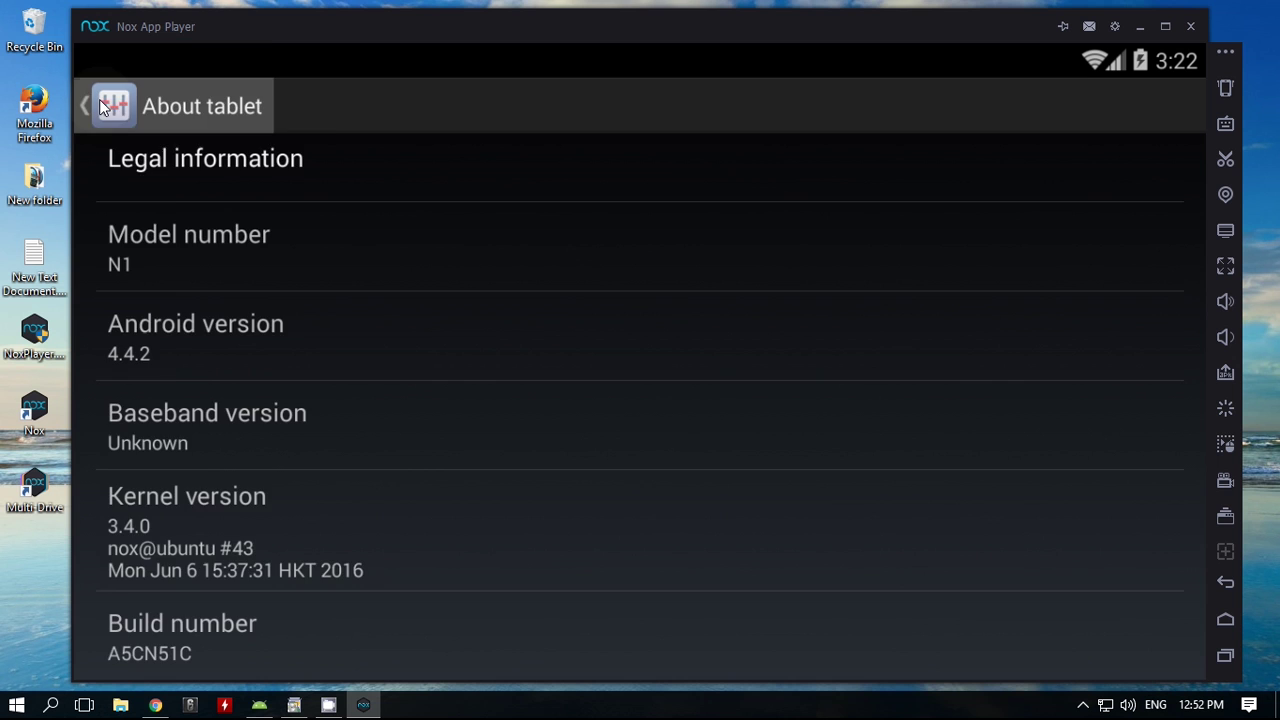
{"action": "scroll", "coordinate": [476, 445], "scroll_direction": "down", "scroll_amount": 1}
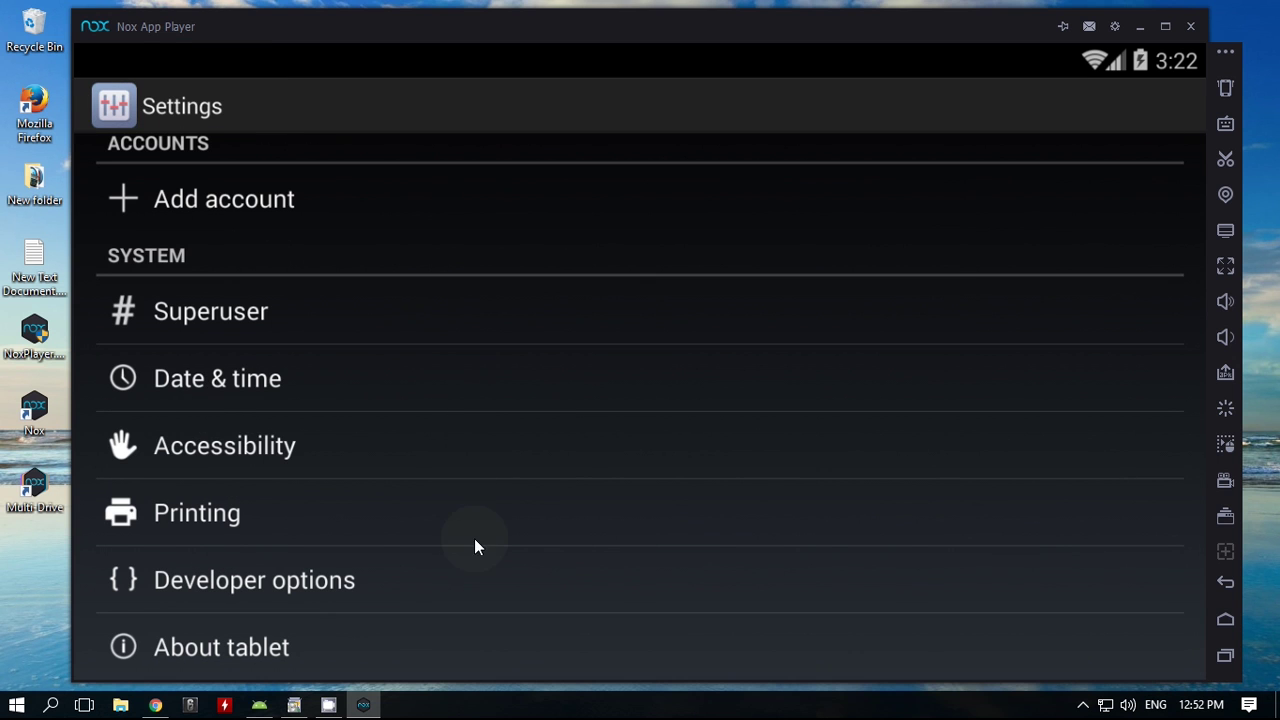
{"action": "left_click", "coordinate": [348, 583]}
{"action": "scroll", "coordinate": [528, 540], "scroll_direction": "down", "scroll_amount": 3}
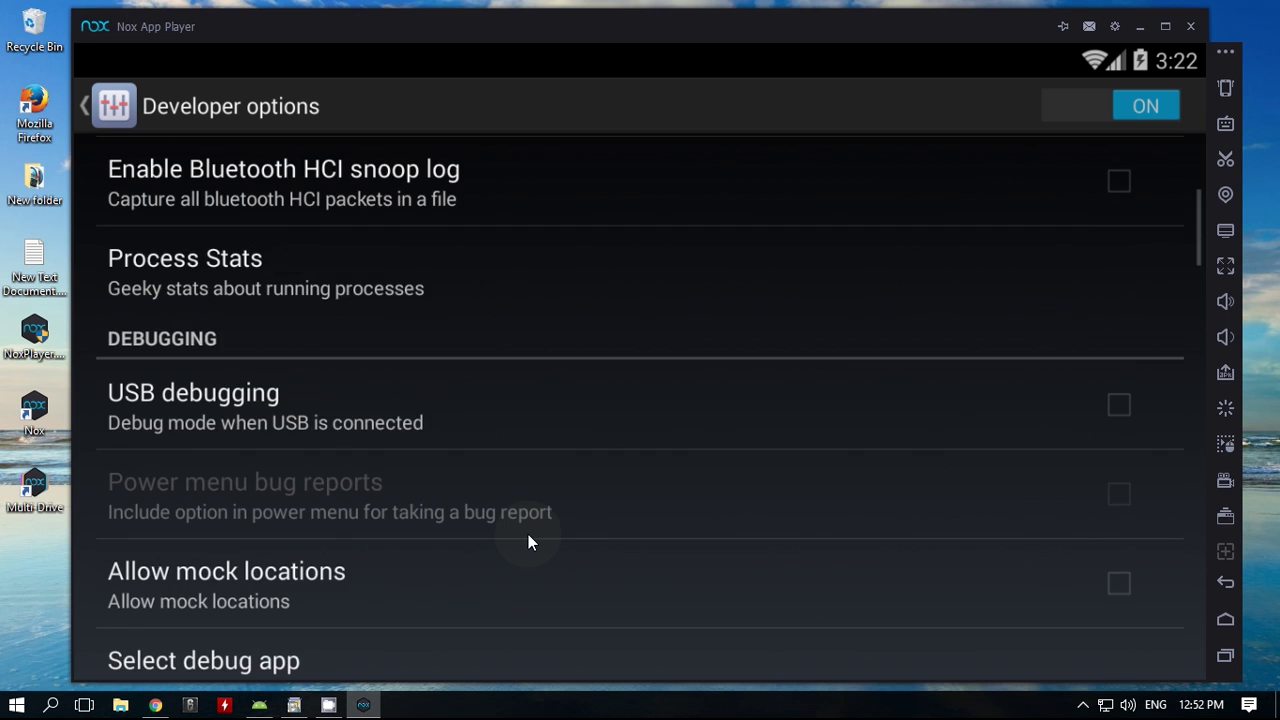
{"action": "scroll", "coordinate": [528, 542], "scroll_direction": "down", "scroll_amount": 10}
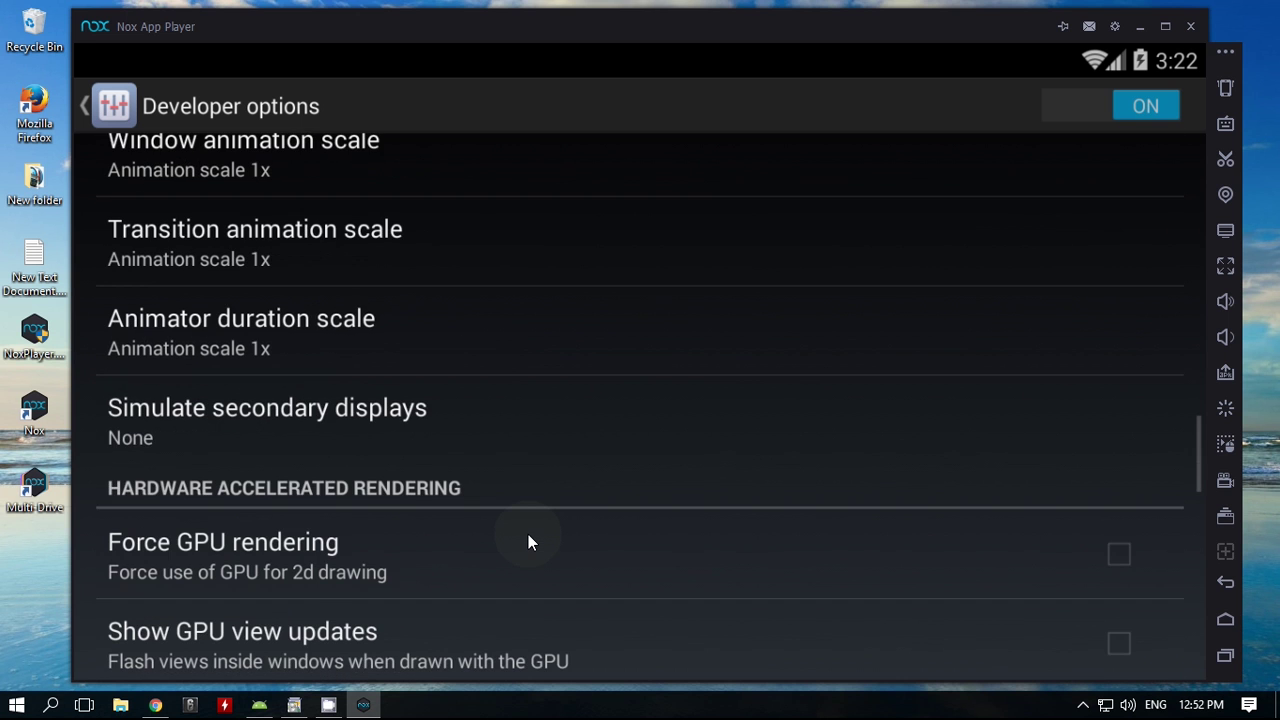
{"action": "scroll", "coordinate": [528, 542], "scroll_direction": "up", "scroll_amount": 9}
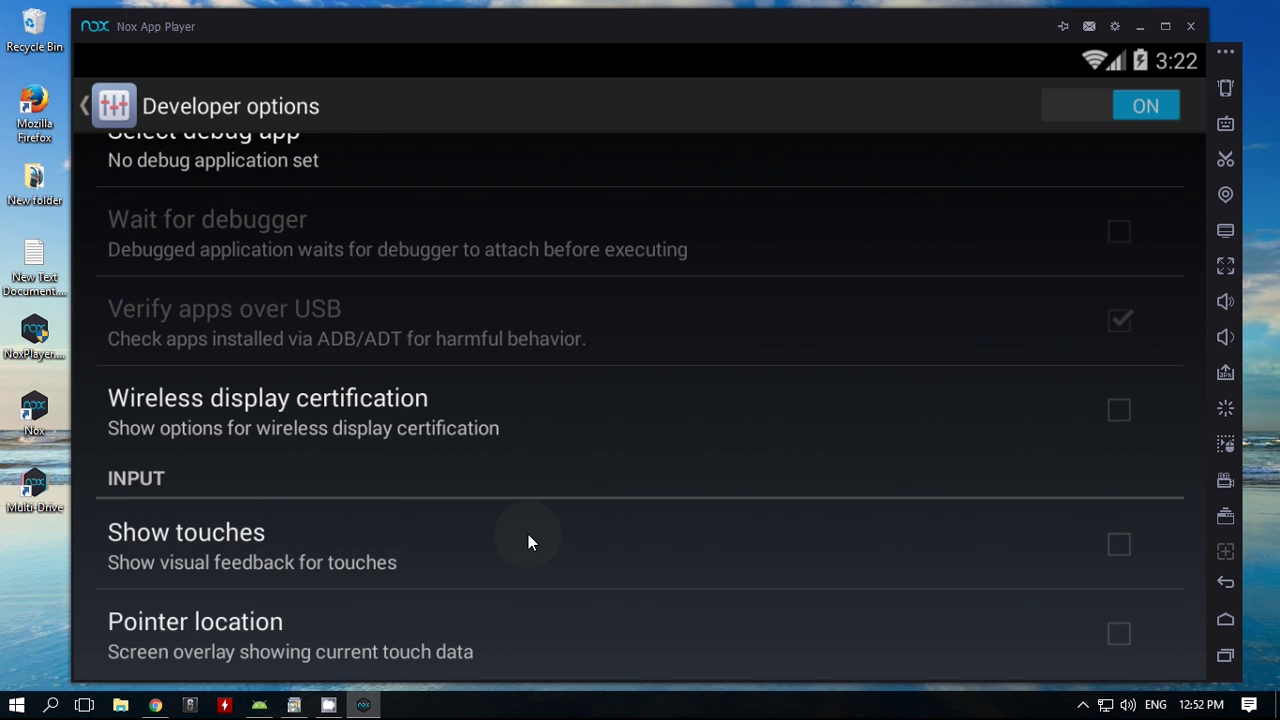
{"action": "scroll", "coordinate": [528, 534], "scroll_direction": "up", "scroll_amount": 5}
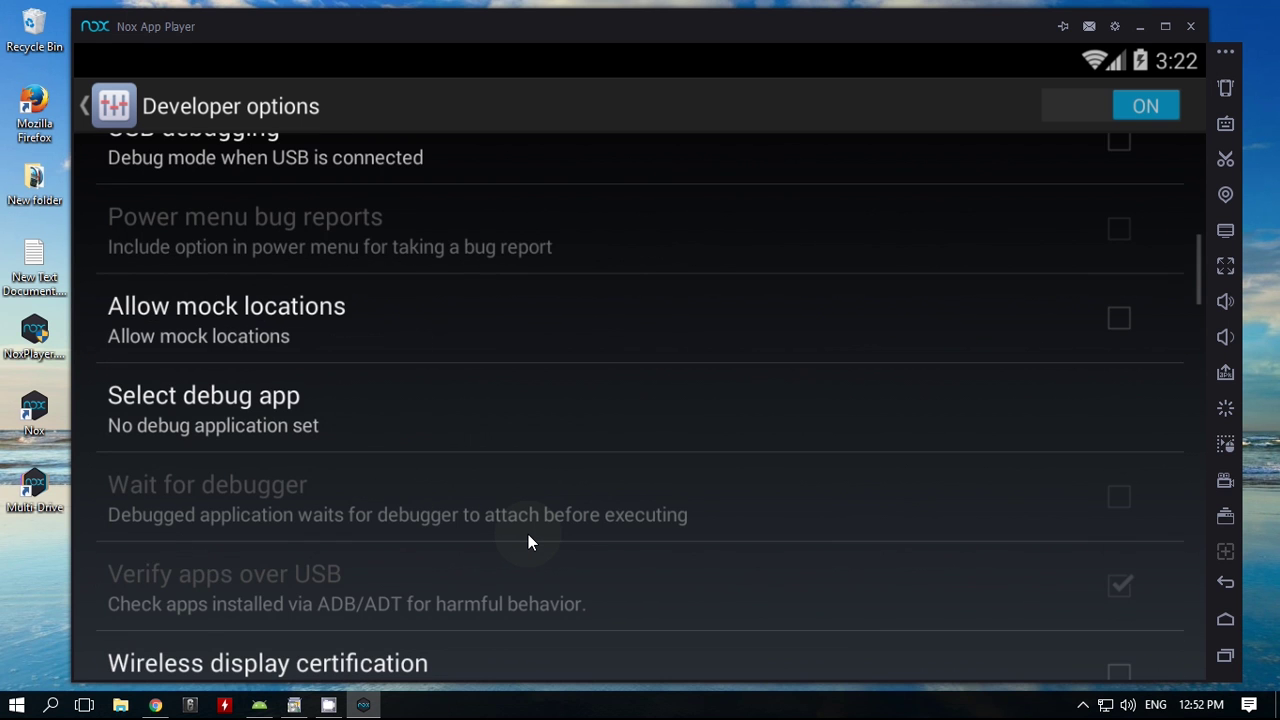
{"action": "left_click", "coordinate": [1110, 316]}
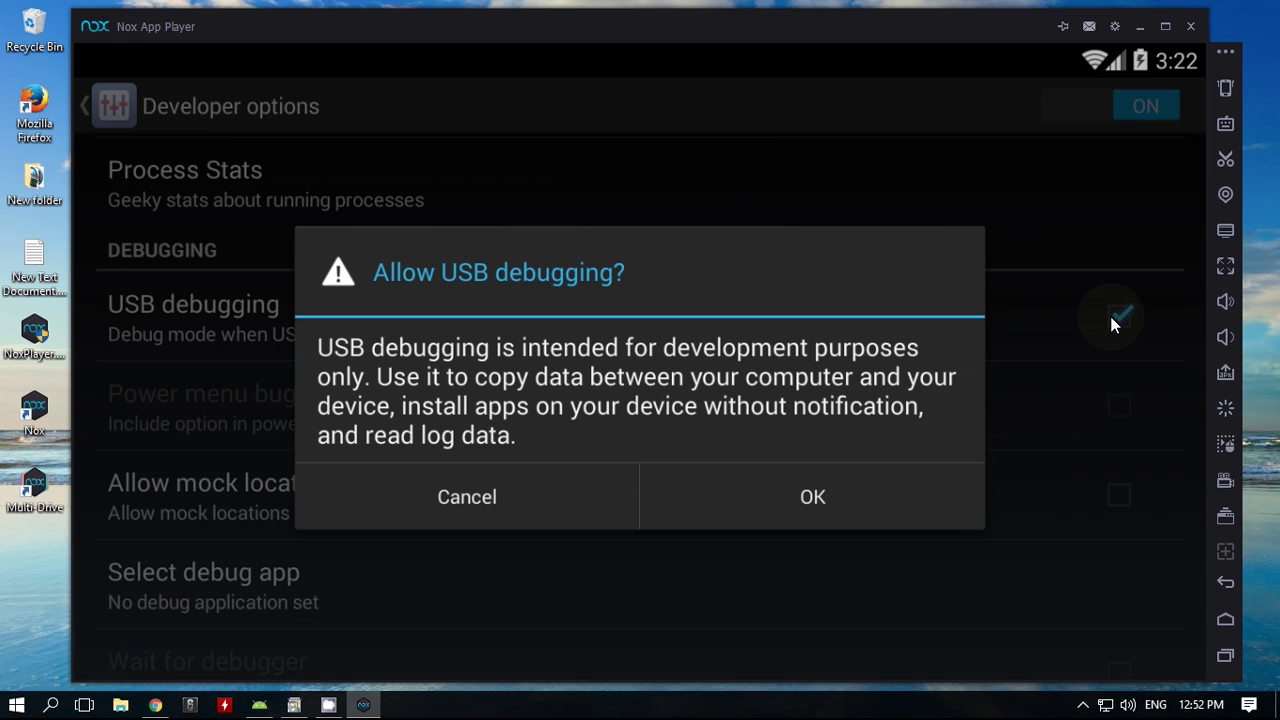
{"action": "left_click", "coordinate": [783, 485]}
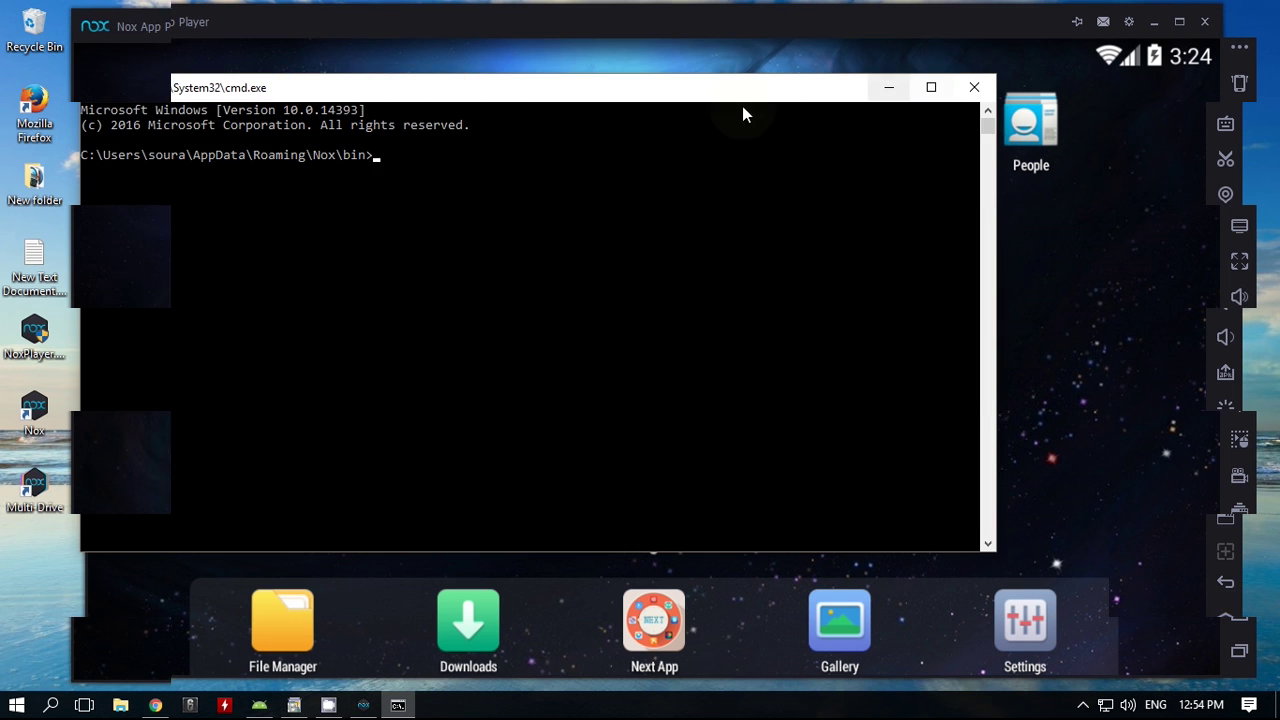
- Connect ADB to Nox from its bin folder with nox_adb.exe connect 127.0.0.1:62001
{"action": "left_click_drag", "start_coordinate": [613, 95], "coordinate": [643, 88]}
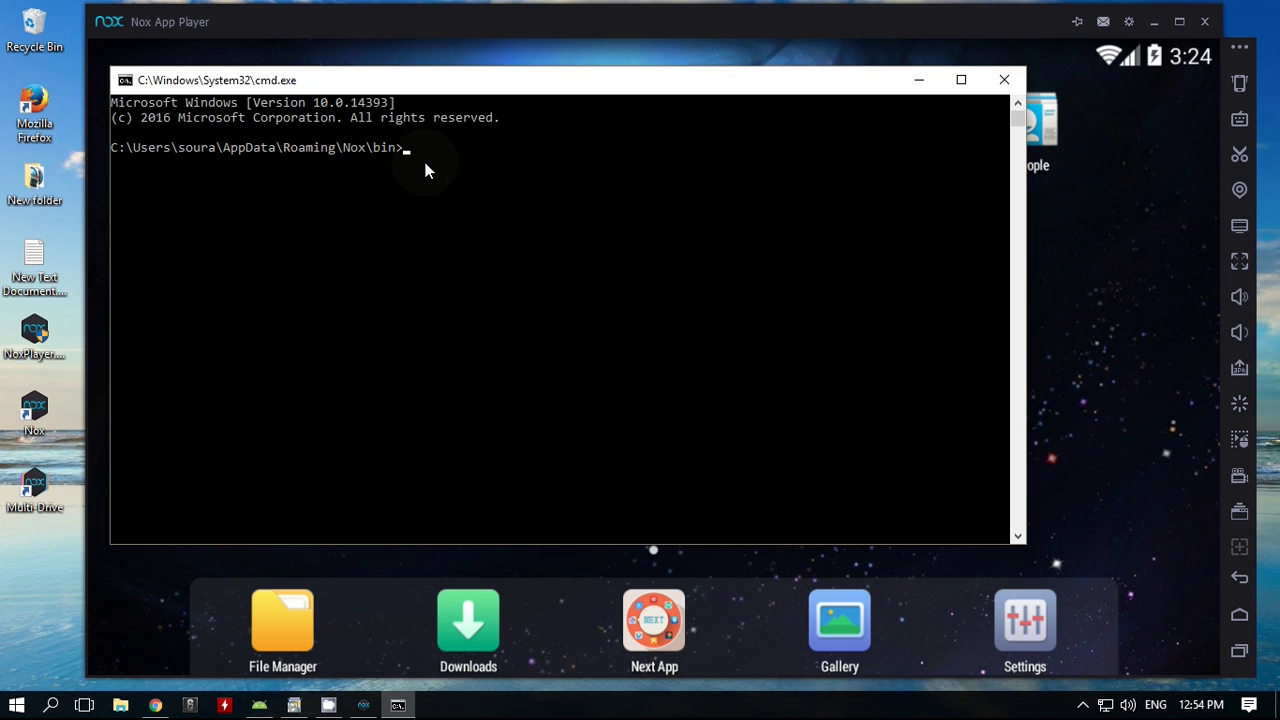
{"action": "type", "text": "nox_adb.exe connect 127.0.0.1:62001"}
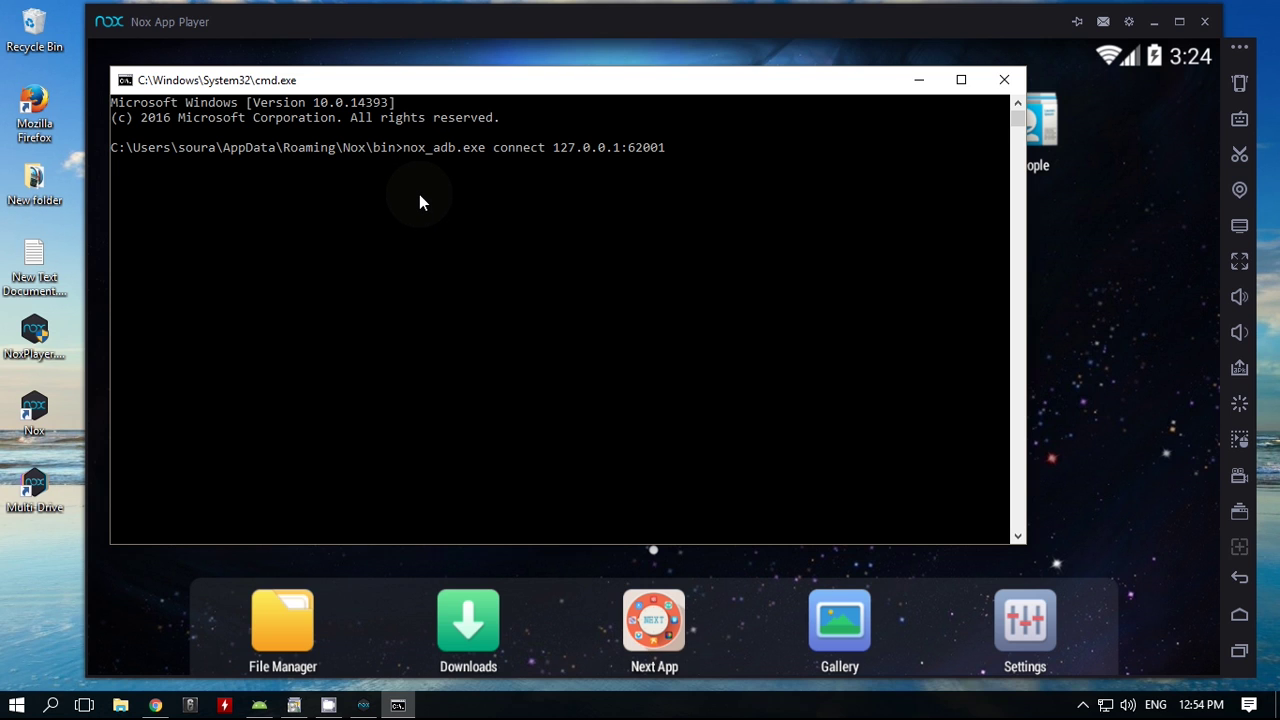
{"action": "key", "text": "Return"}
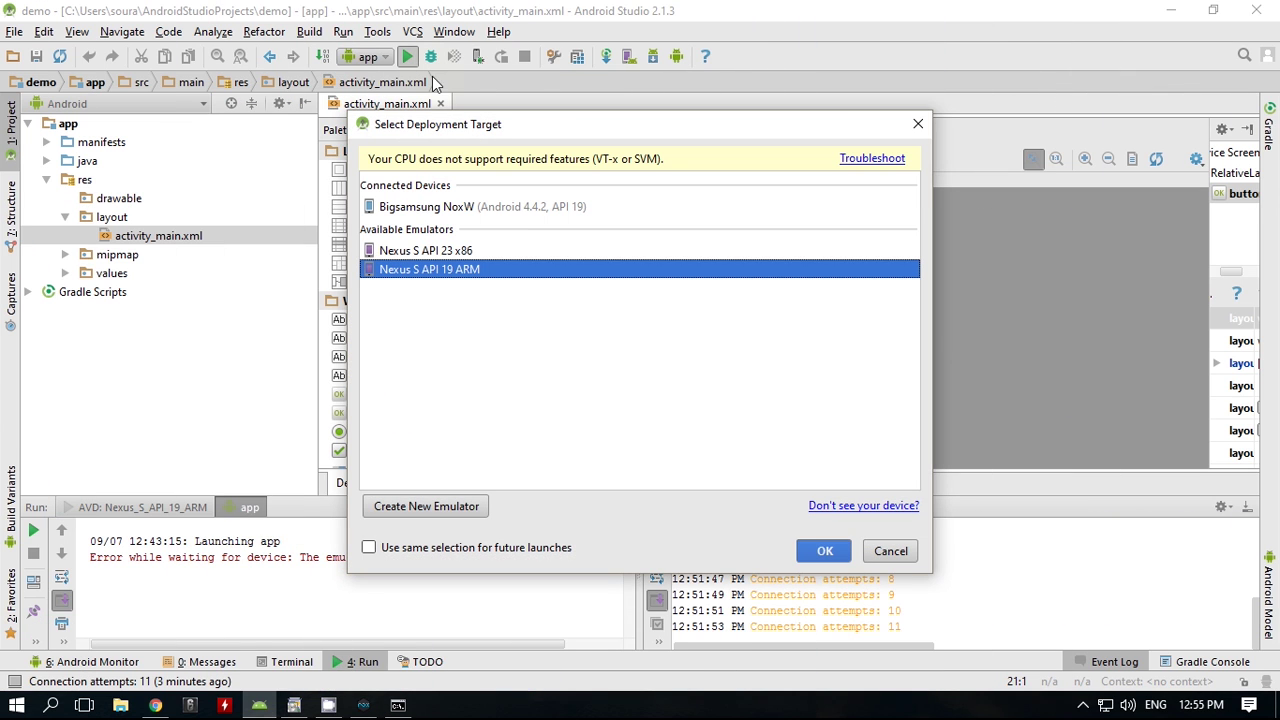
- Run the app from Android Studio on the connected Bigsamsung NoxW device and switch to Nox App Player
{"action": "left_click", "coordinate": [436, 212]}
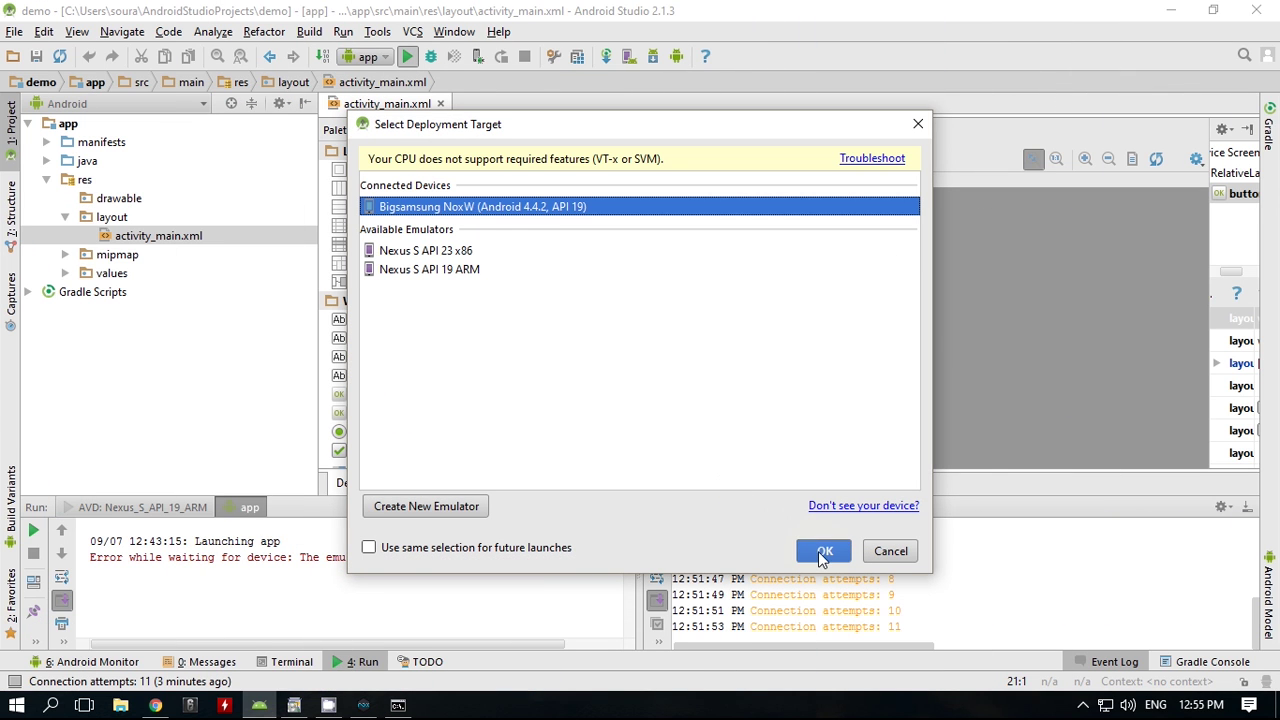
{"action": "left_click", "coordinate": [821, 553]}
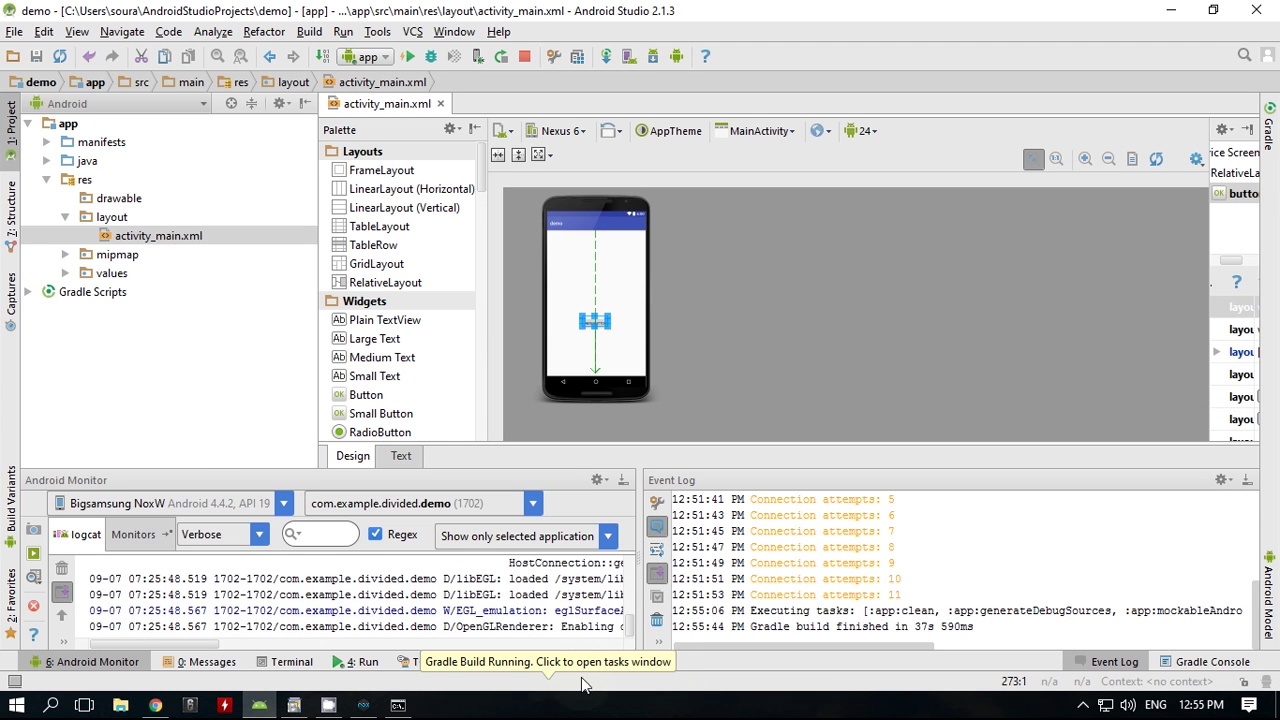
{"action": "left_click", "coordinate": [366, 706]}
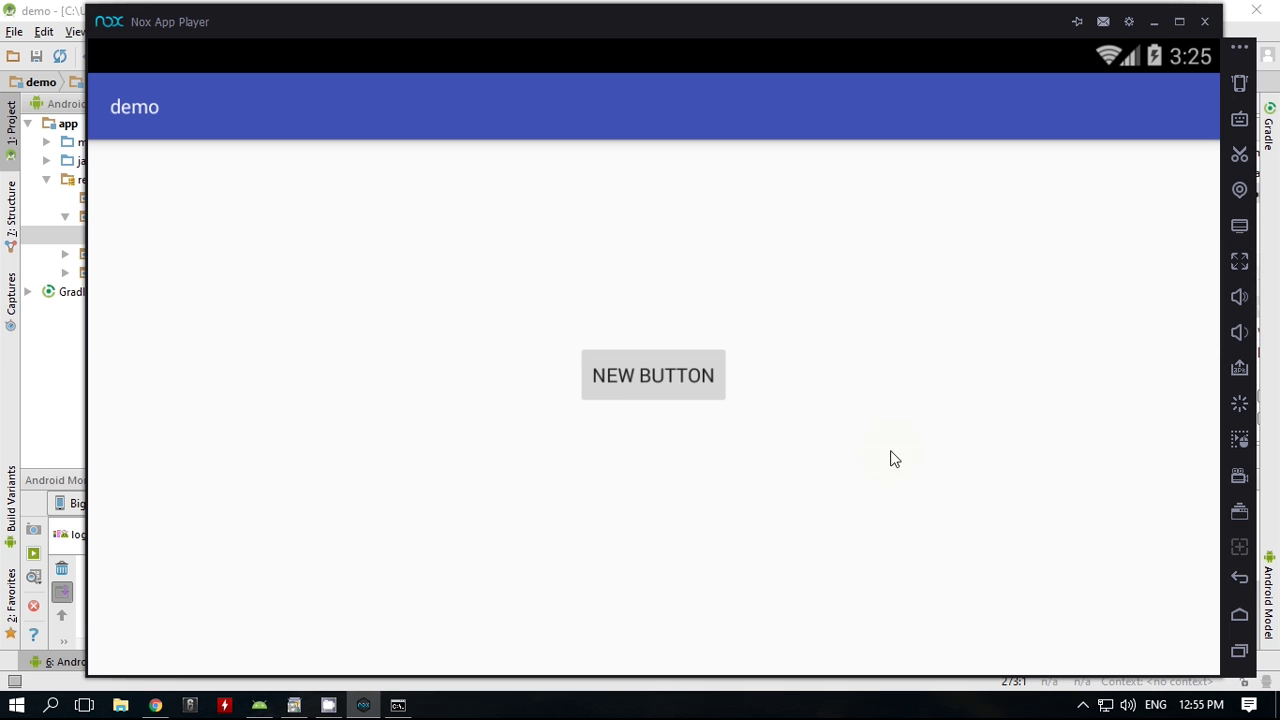
- Try the New Button in the demo app, return to the Nox home screen and reopen demo
{"action": "left_click", "coordinate": [615, 377]}
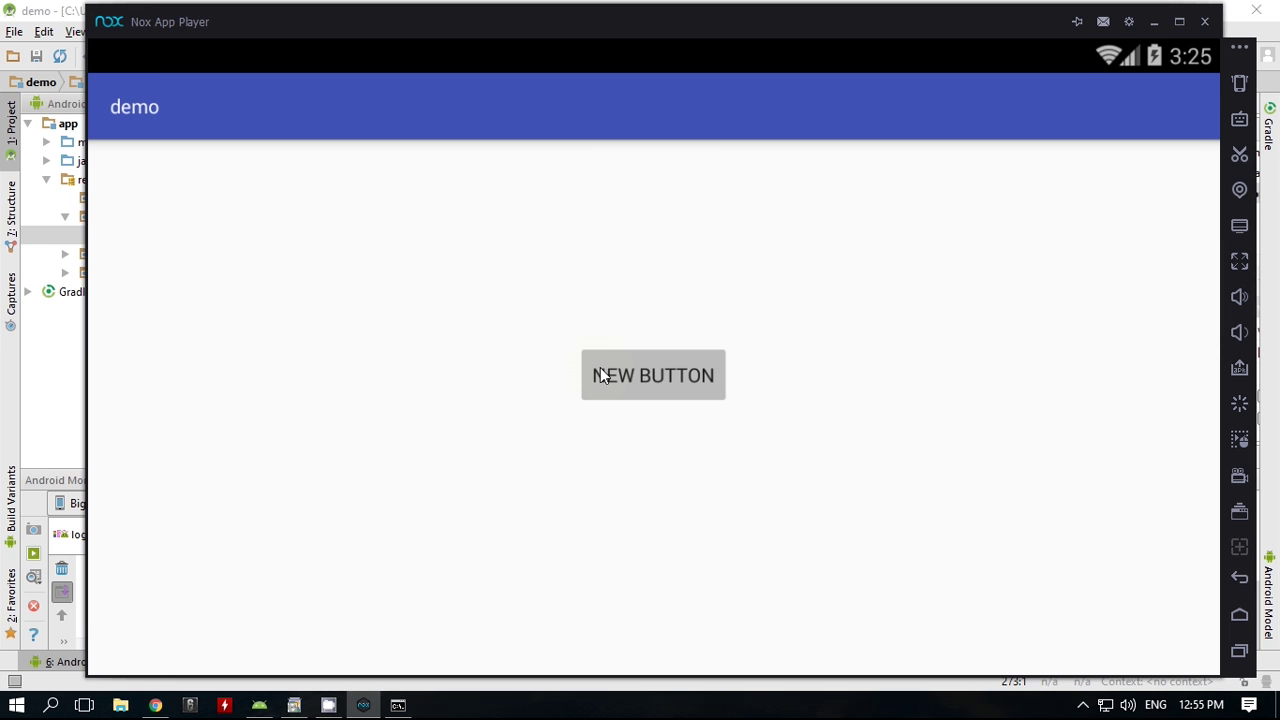
{"action": "left_click", "coordinate": [1239, 614]}
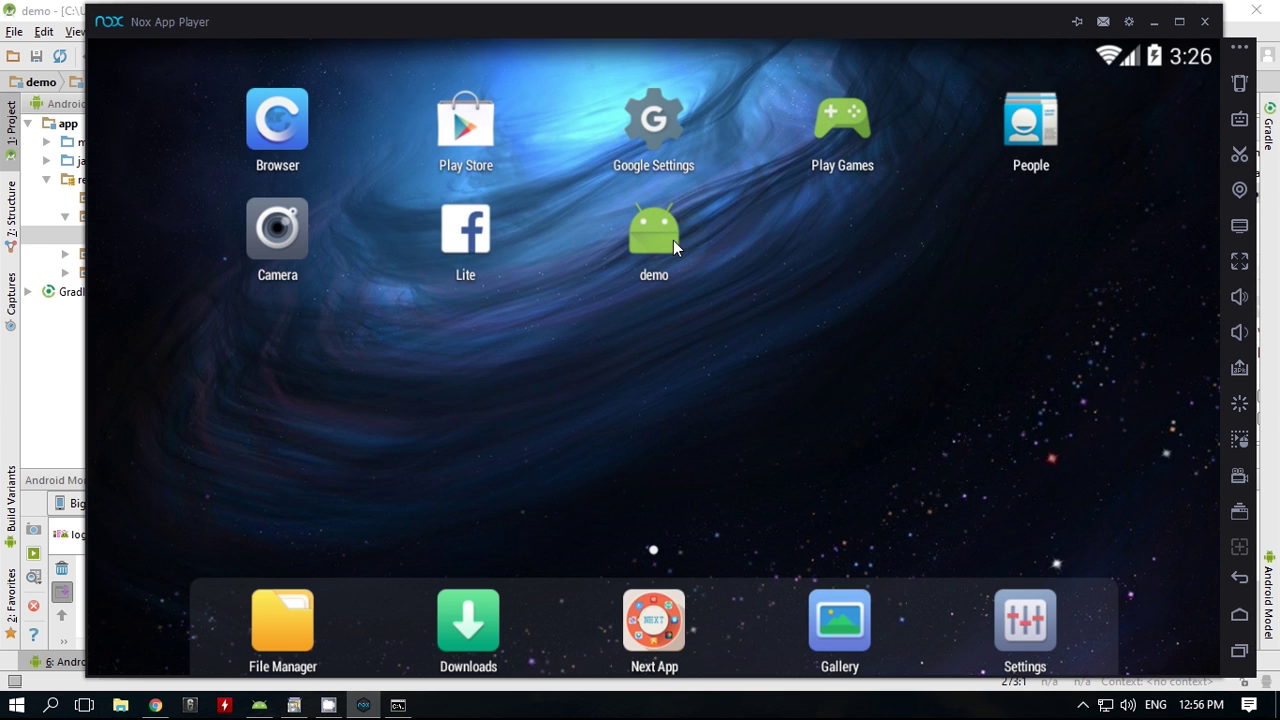
{"action": "left_click", "coordinate": [653, 235]}
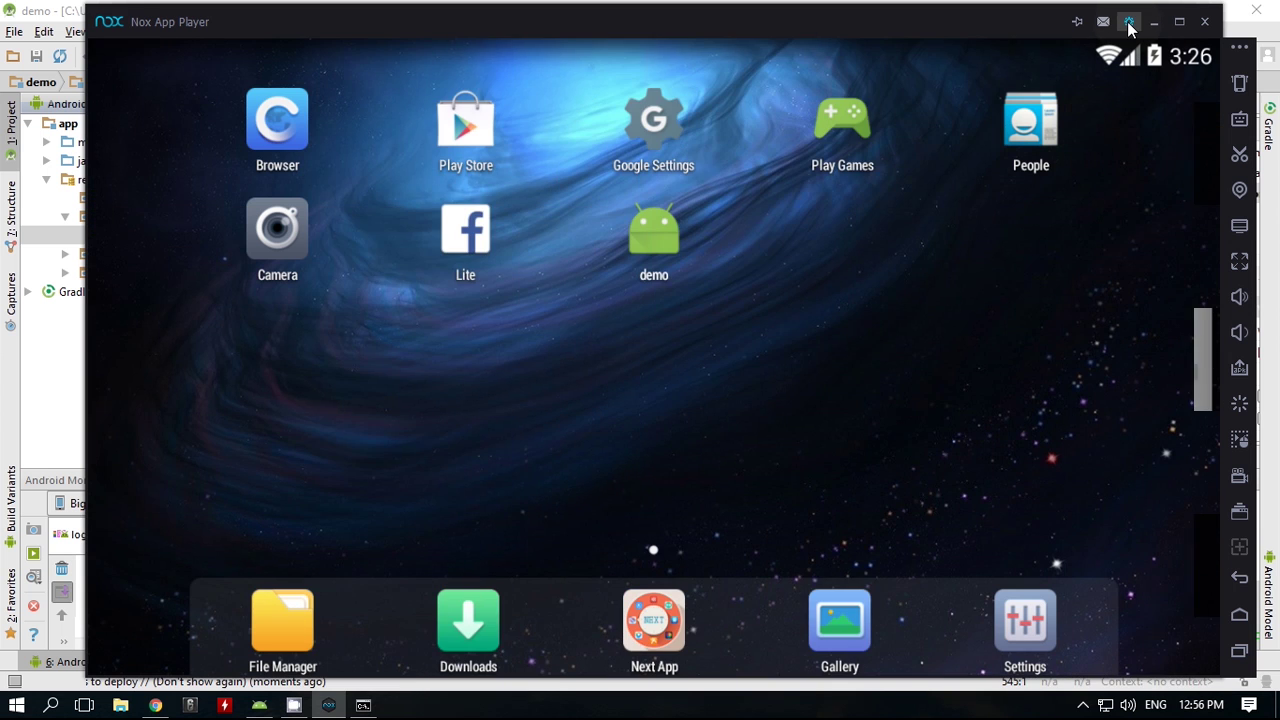
- Customize the performance in the advanced Nox system settings to 2 CPUs and 2048 MB of RAM
{"action": "left_click", "coordinate": [1128, 22]}
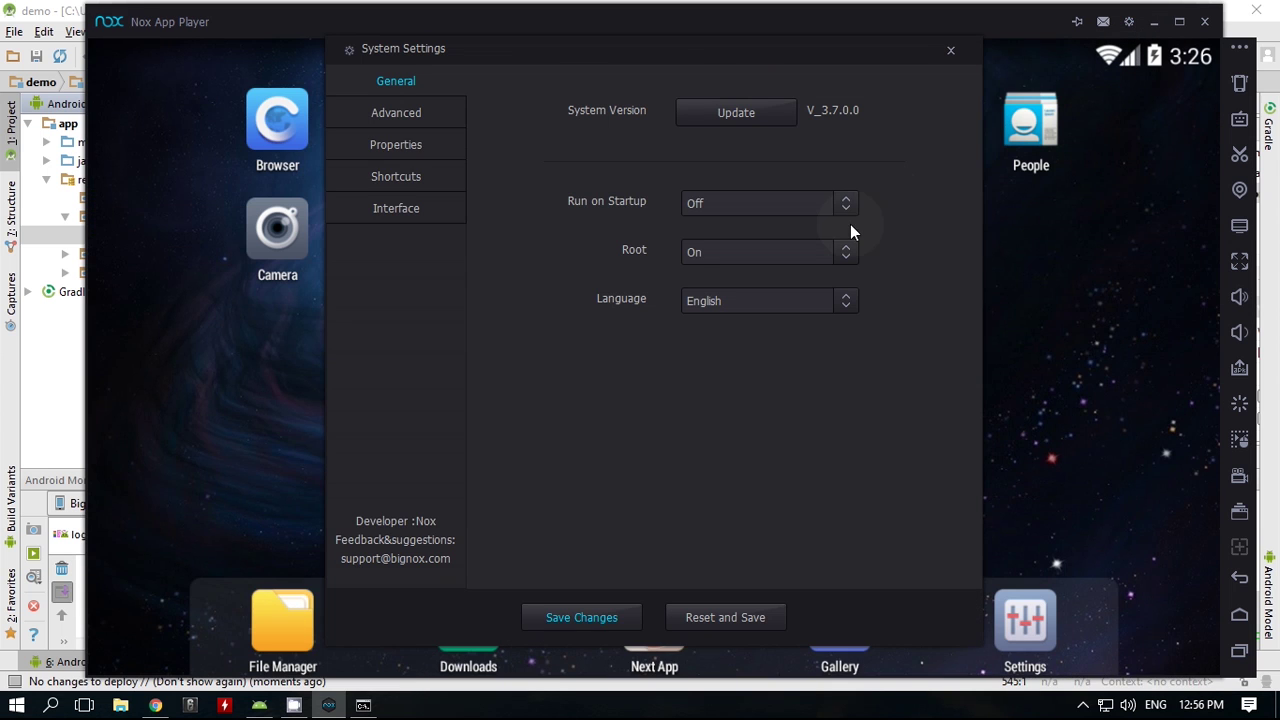
{"action": "left_click", "coordinate": [391, 146]}
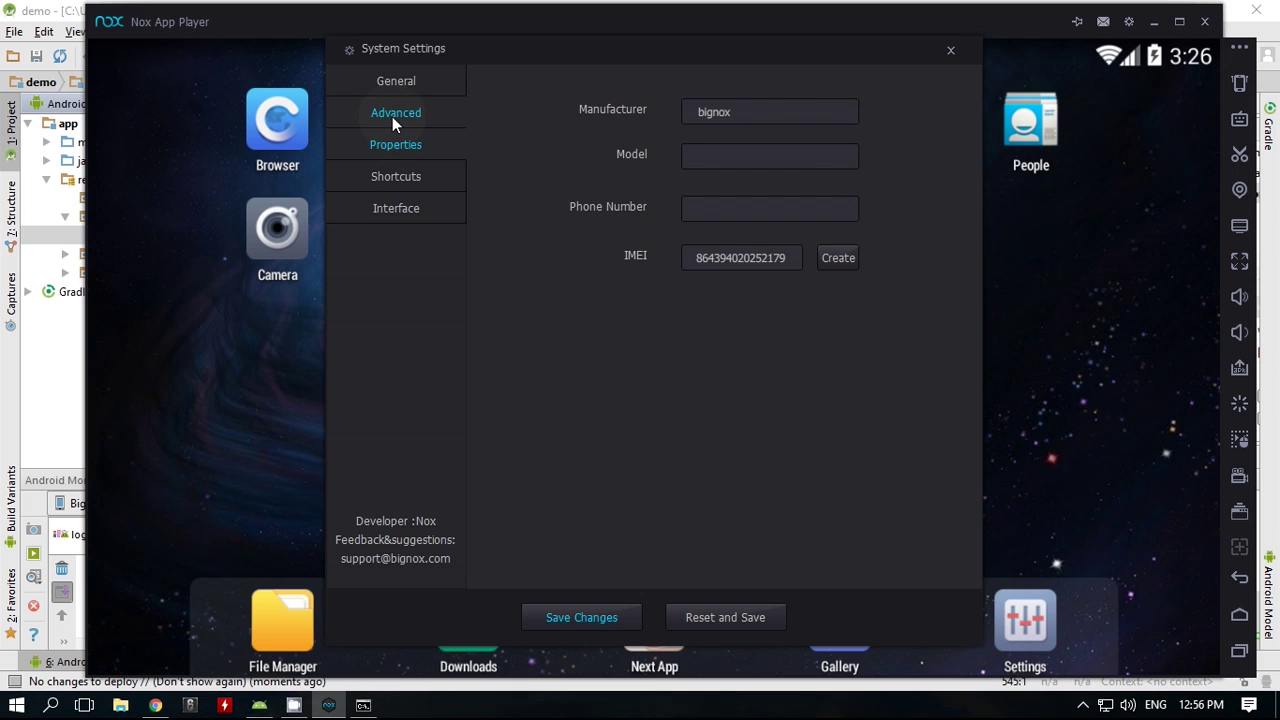
{"action": "left_click", "coordinate": [392, 116]}
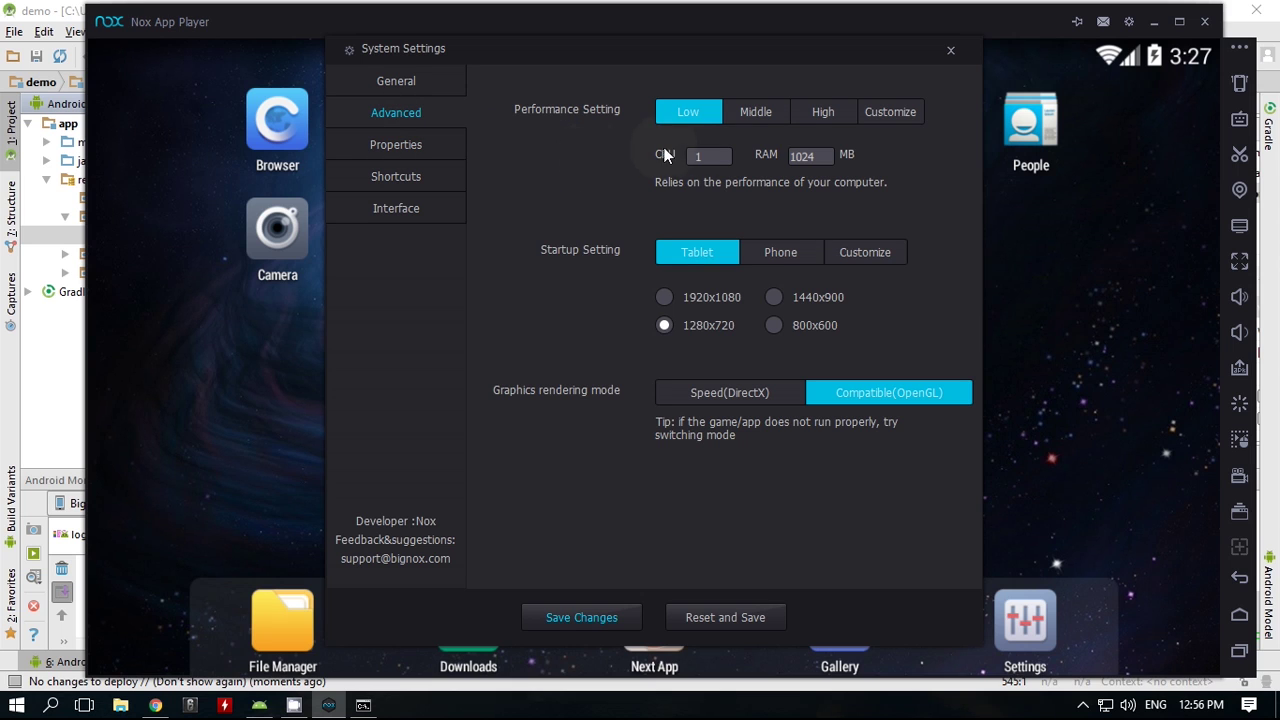
{"action": "left_click", "coordinate": [768, 111]}
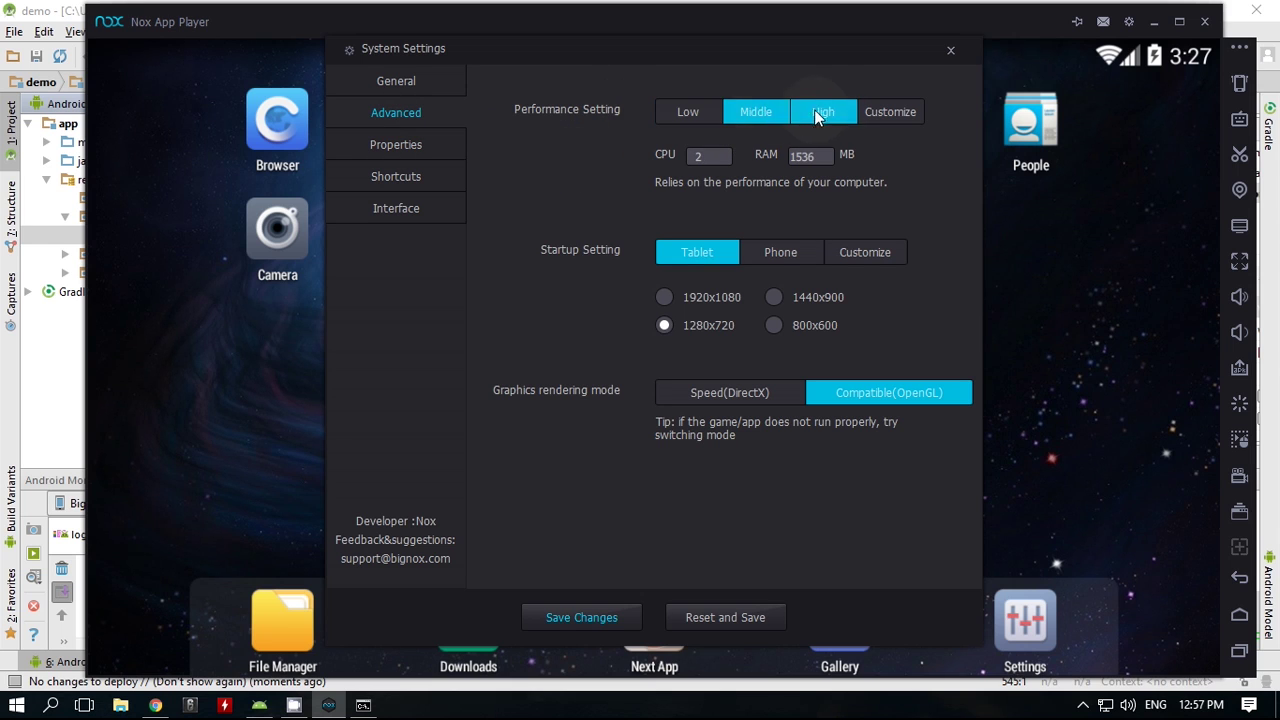
{"action": "left_click", "coordinate": [832, 111]}
{"action": "left_click", "coordinate": [881, 114]}
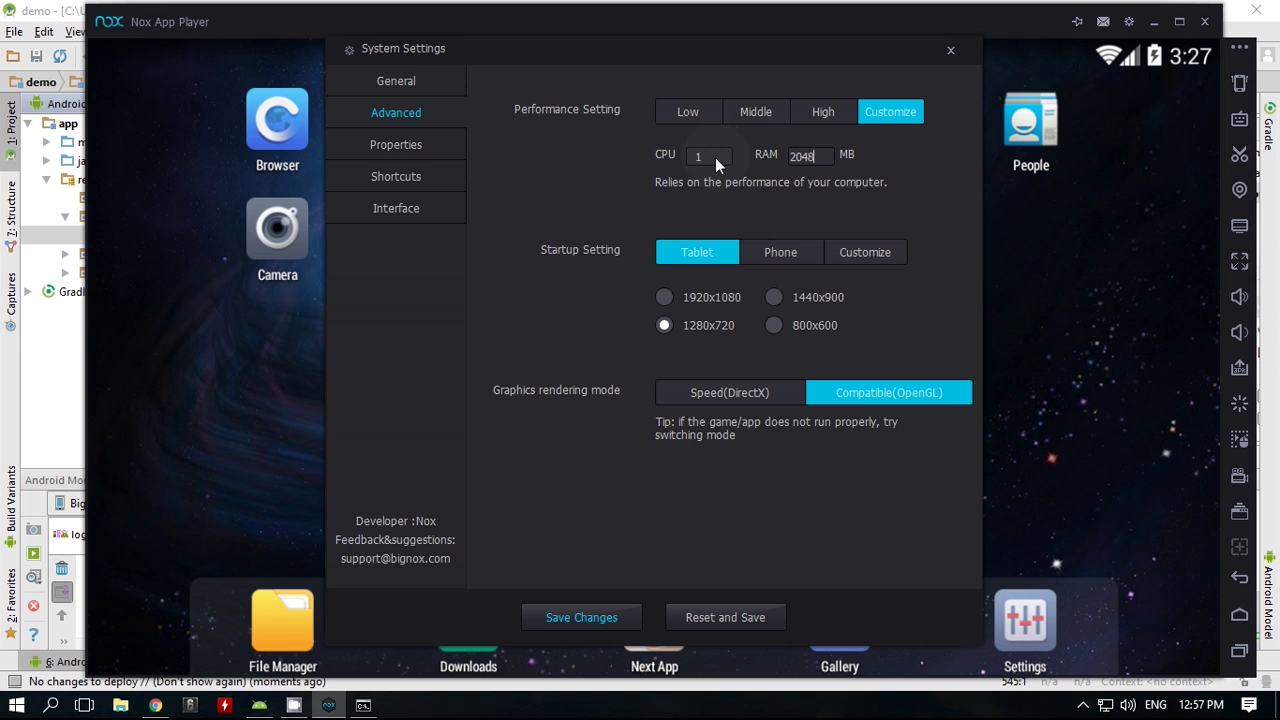
{"action": "left_click_drag", "start_coordinate": [715, 157], "coordinate": [679, 158]}
{"action": "key", "text": "BackSpace"}
{"action": "type", "text": "2"}
- Set Nox to start as a 480x800 phone with Speed(DirectX) rendering, save the changes and restart it
{"action": "left_click", "coordinate": [785, 254]}
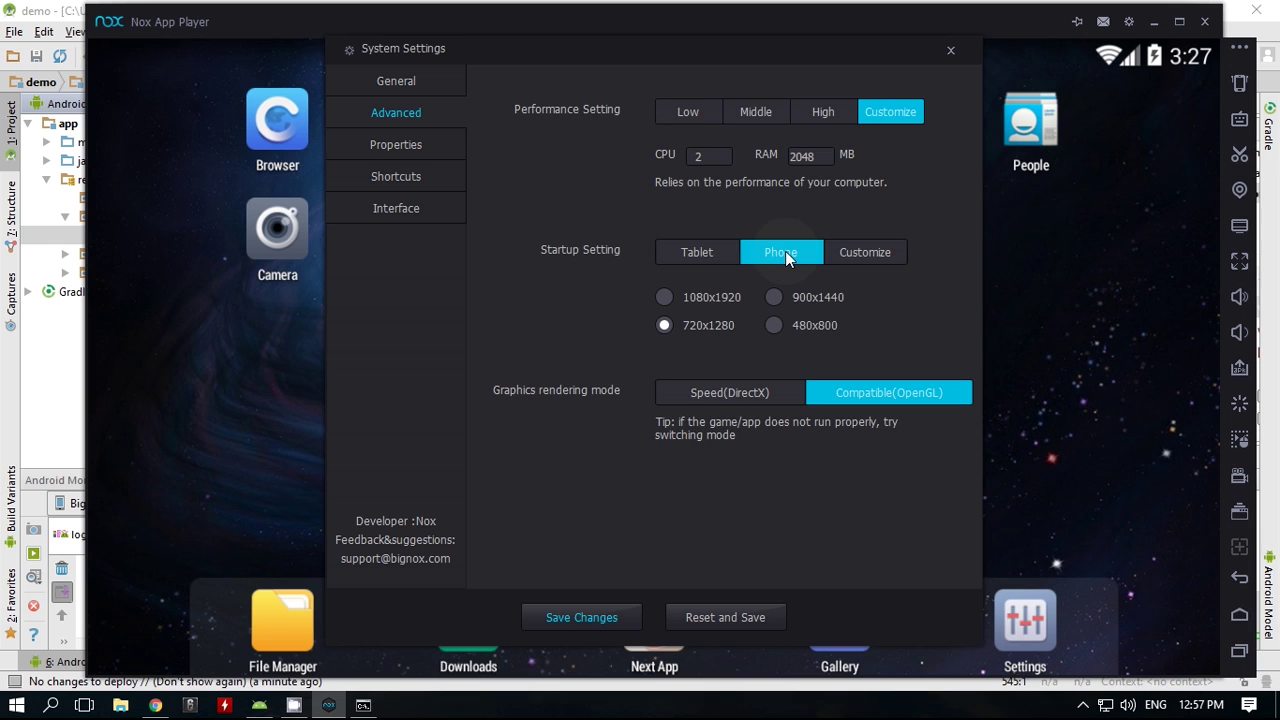
{"action": "left_click", "coordinate": [776, 325]}
{"action": "left_click", "coordinate": [705, 397]}
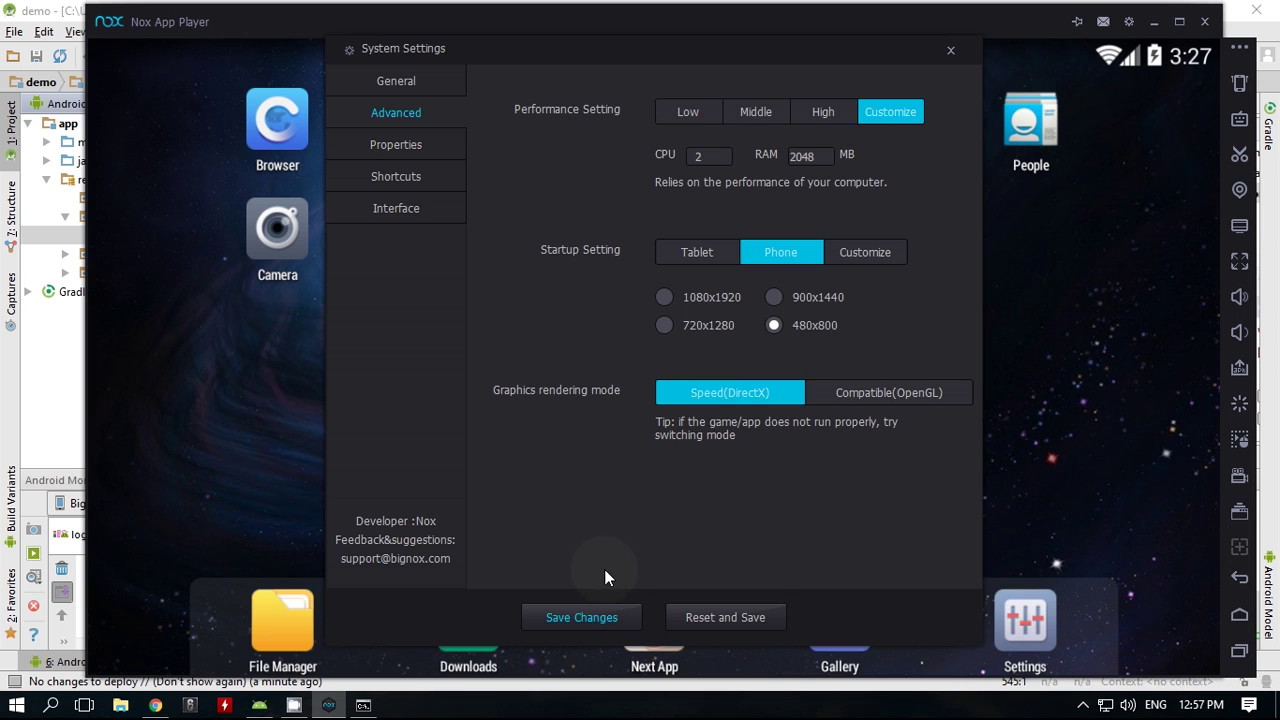
{"action": "left_click", "coordinate": [573, 615]}
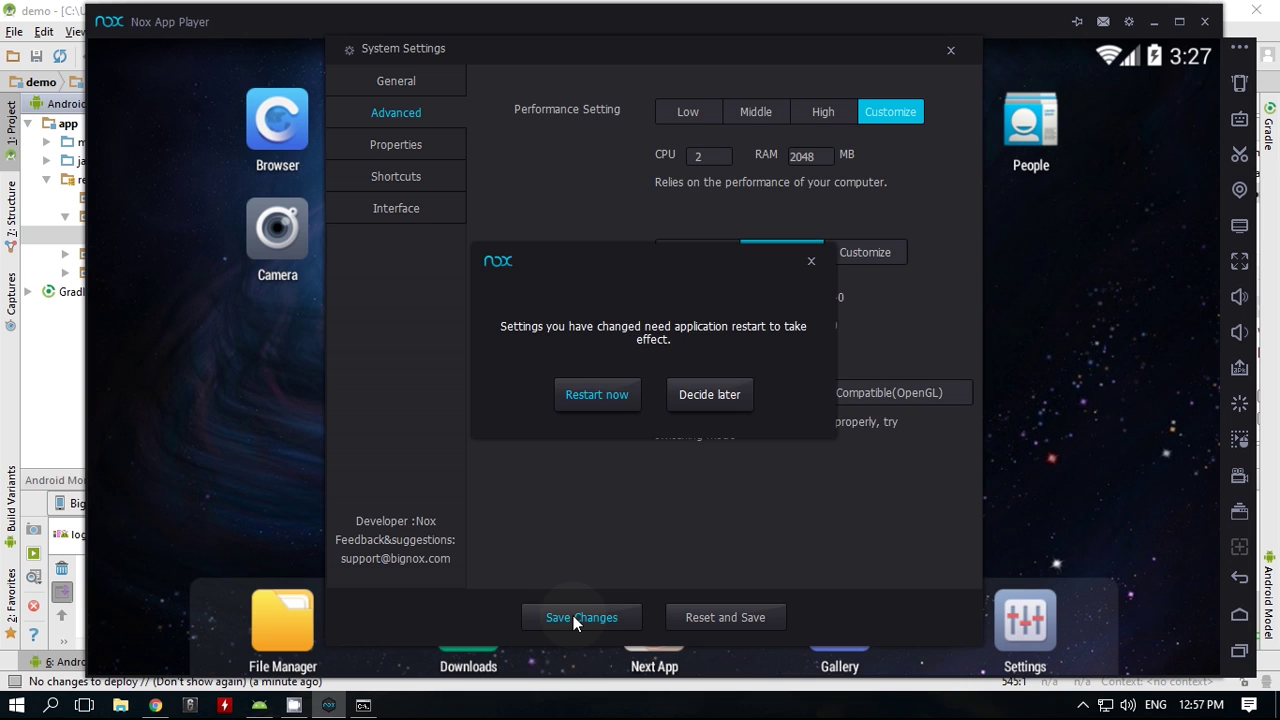
{"action": "left_click", "coordinate": [592, 397]}
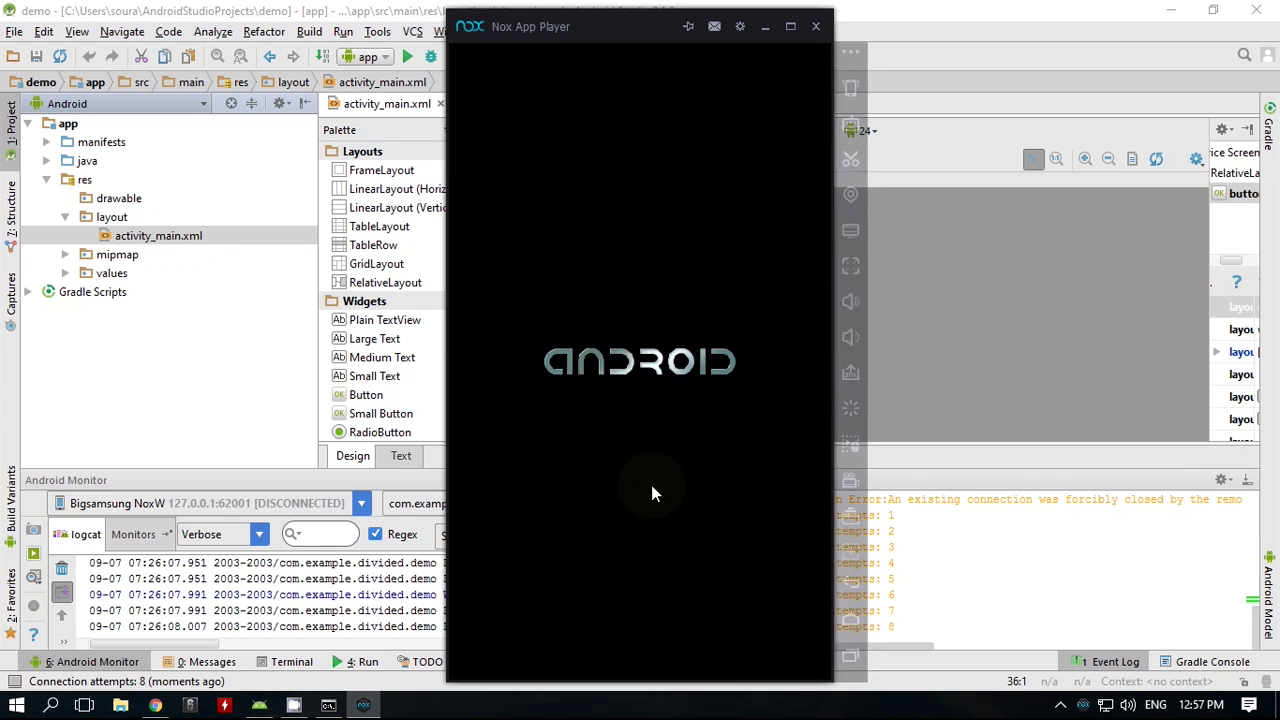
- Move the restarted Nox window aside, launch the demo app and try its New Button in phone layout
{"action": "left_click_drag", "start_coordinate": [625, 38], "coordinate": [735, 27]}
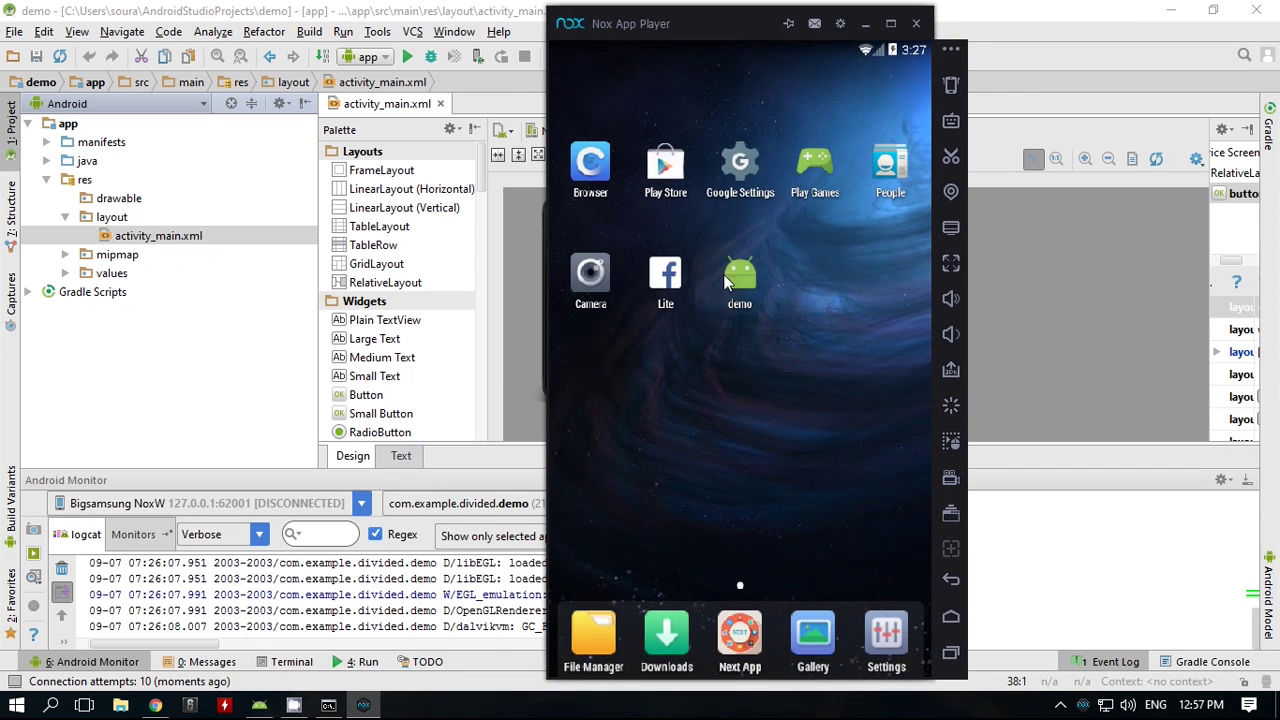
{"action": "left_click", "coordinate": [754, 276]}
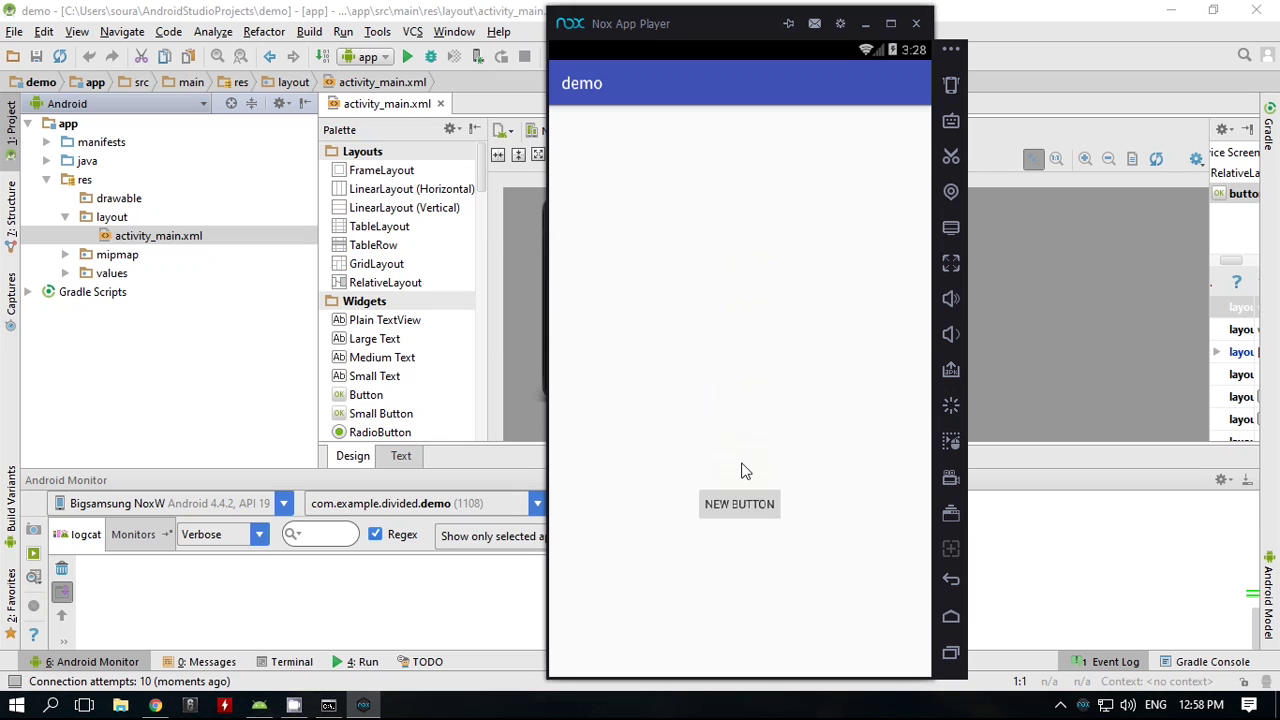
{"action": "left_click", "coordinate": [740, 508]}
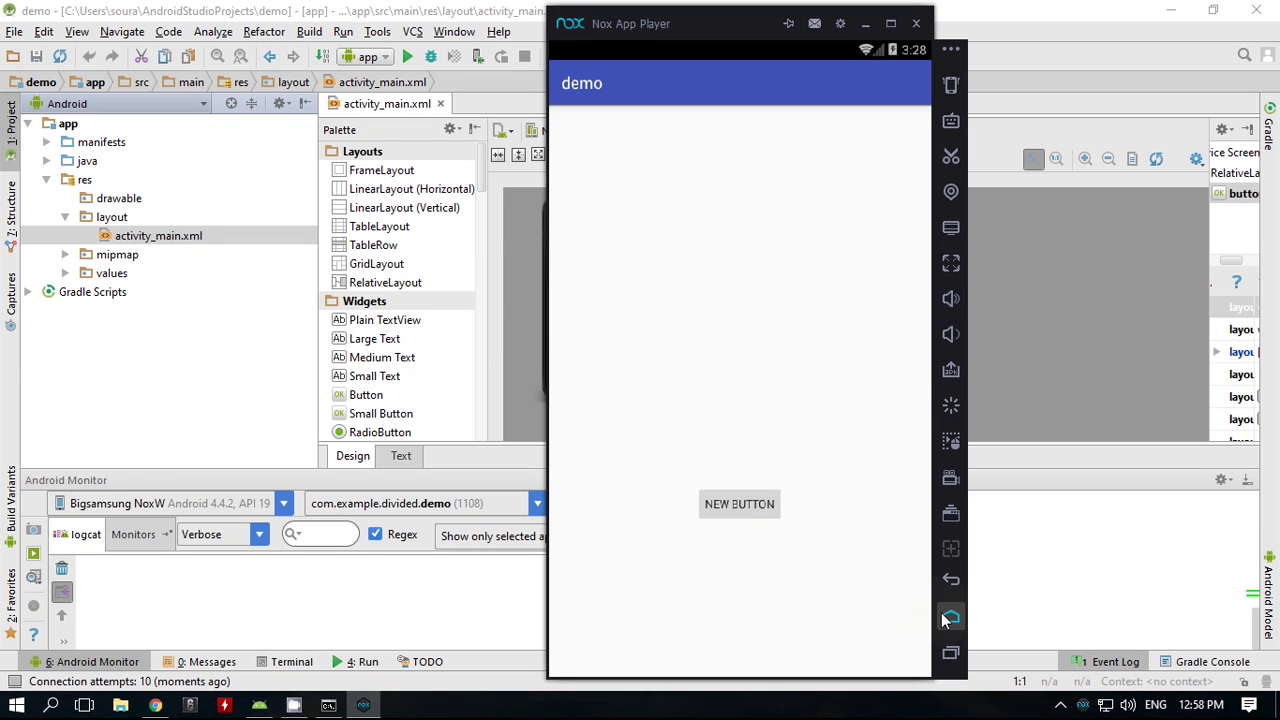